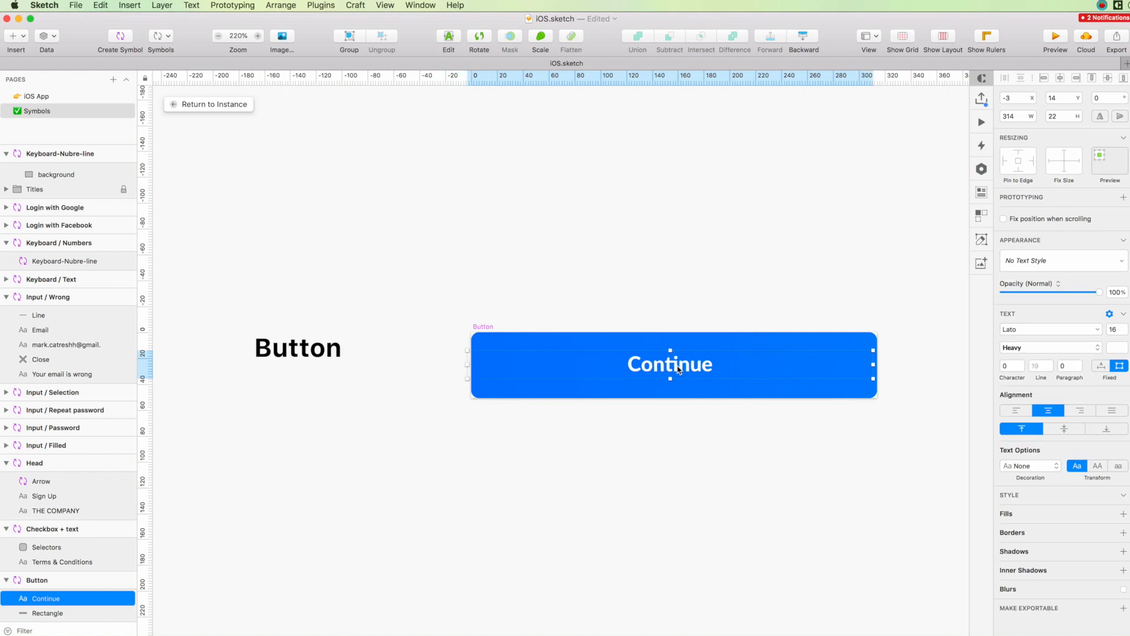
Narrow the Continue label's text box to 210 wide at X 75 and left-align its text.
scroll(624, 365, "right", 2)
left_click_drag(919, 366, 785, 363)
left_click(684, 296)
scroll(681, 298, "left", 1)
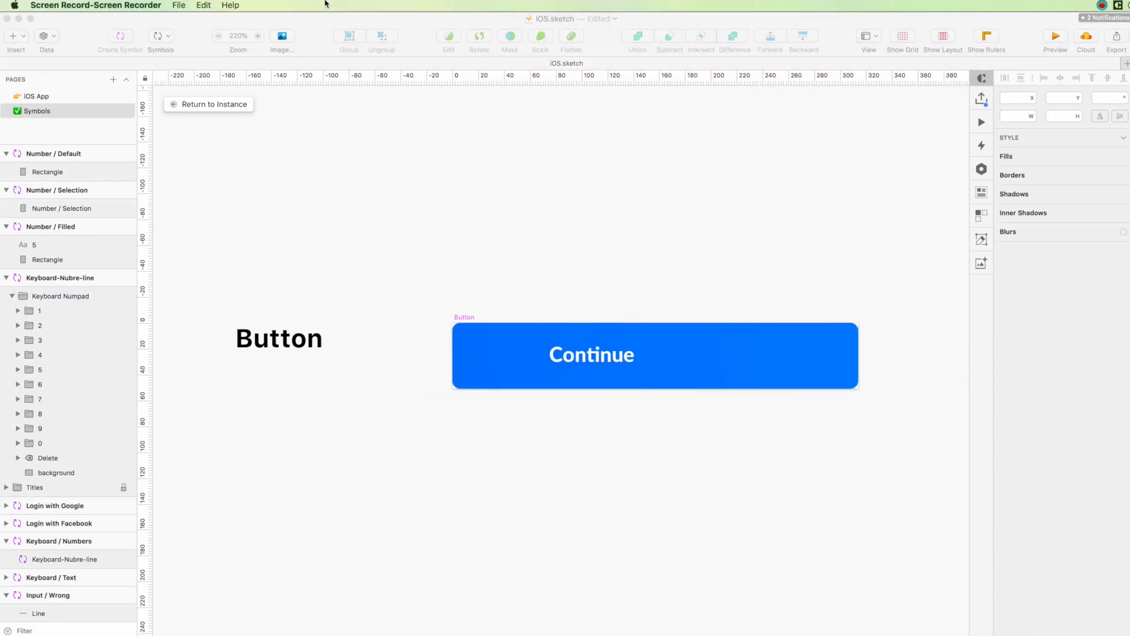
Find "camera" among the Icon Font material icons, insert camera_alt at the button's left end and colour it white.
left_click(321, 5)
left_click(651, 173)
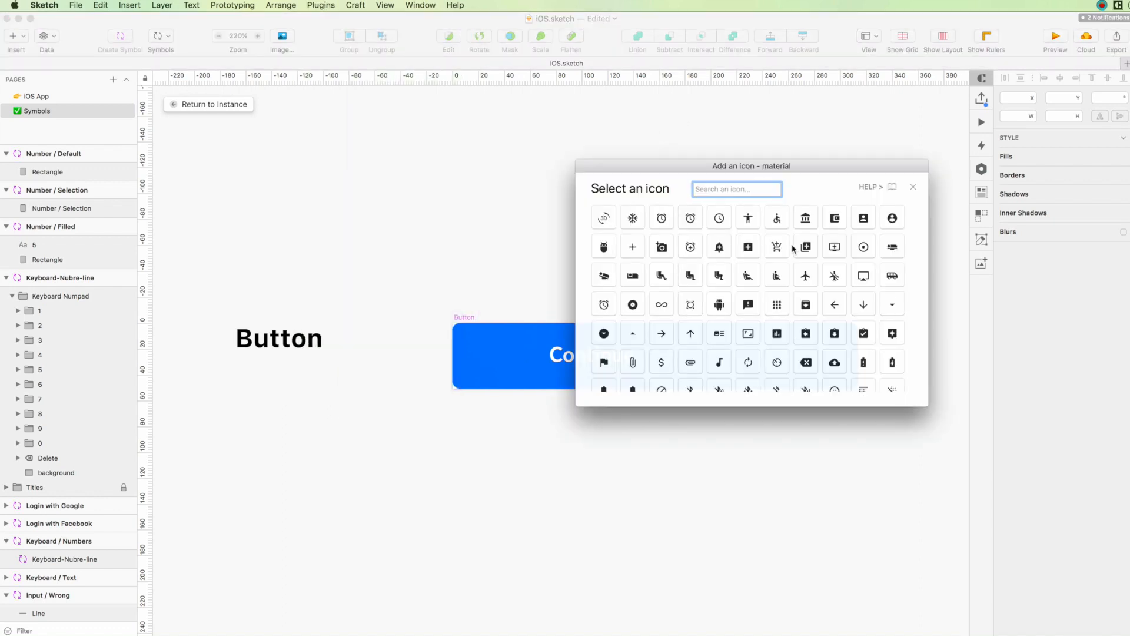
type("camera")
left_click(689, 219)
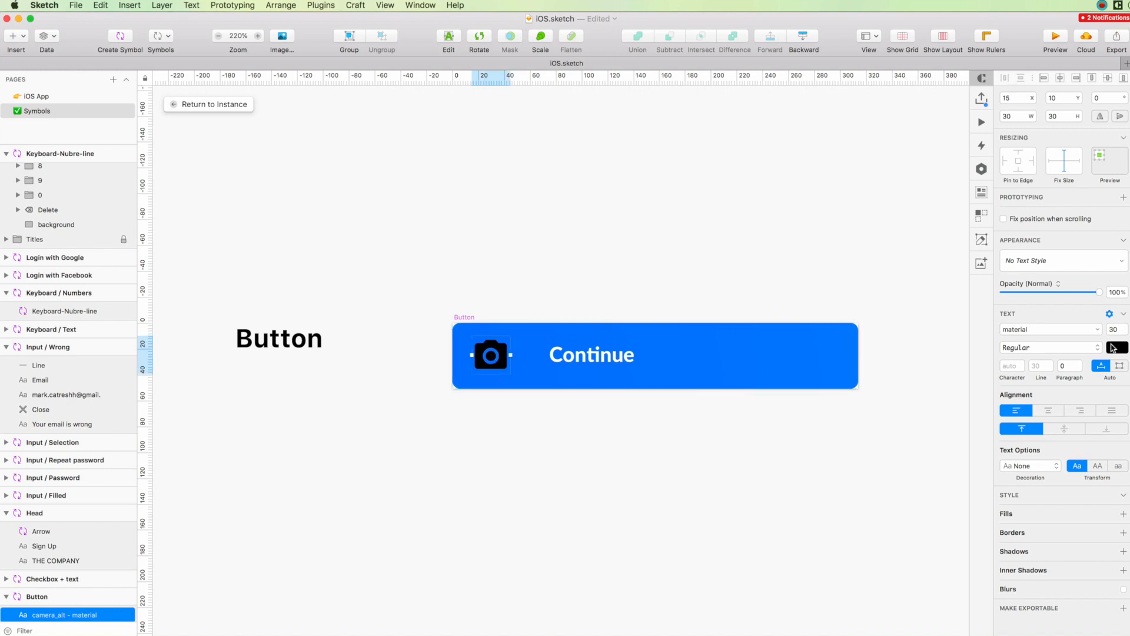
left_click(1114, 347)
Change the button's label from Continue to "Take a photo".
left_click(589, 353)
double_click(588, 351)
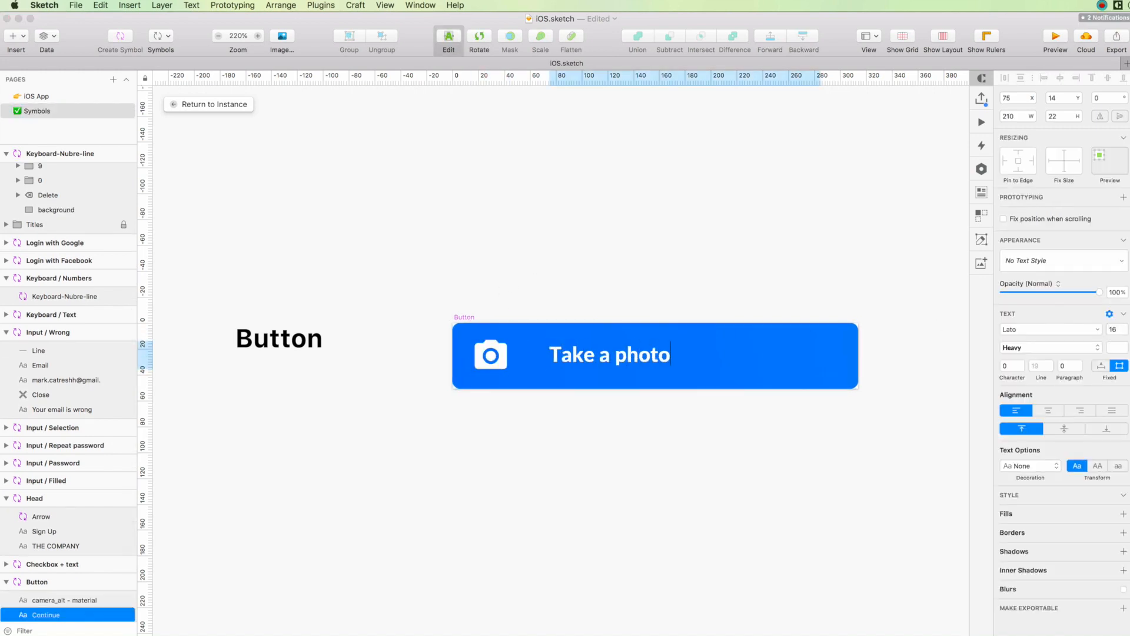
left_click(590, 288)
Duplicate the "Take a photo" button symbol just below the original and copy it.
left_click(471, 316)
left_click_drag(586, 345, 580, 440, "alt")
key("super+d")
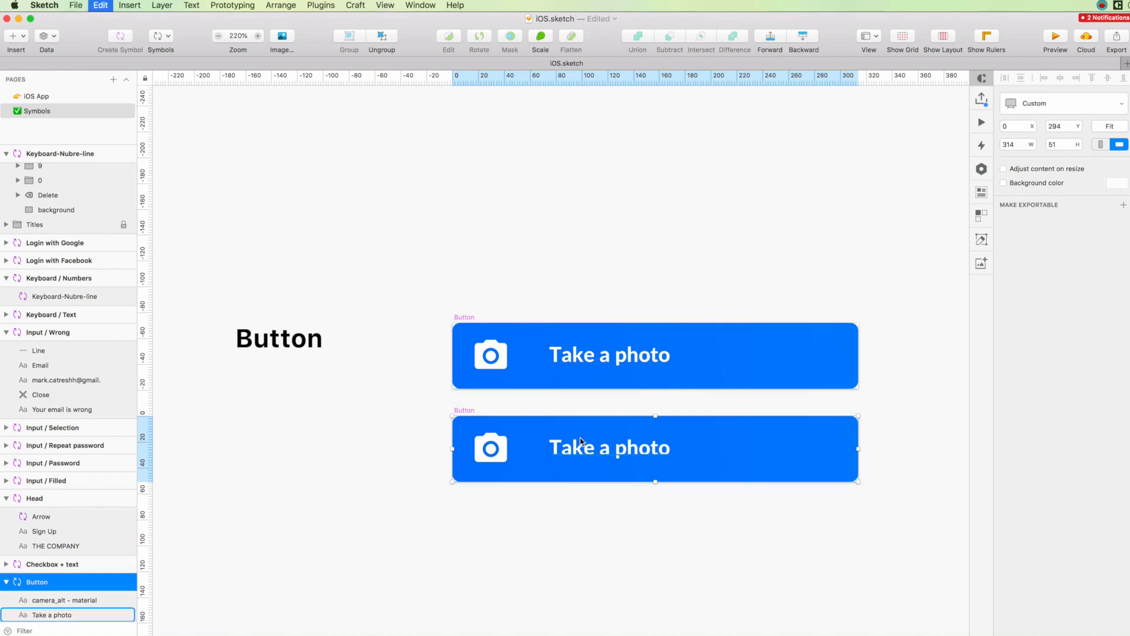
Undo the duplication and the icon and label edits to restore the original Continue button.
scroll(531, 315, "down", 5)
key("super+z")
key("super+z")
key("super+z")
key("super+z")
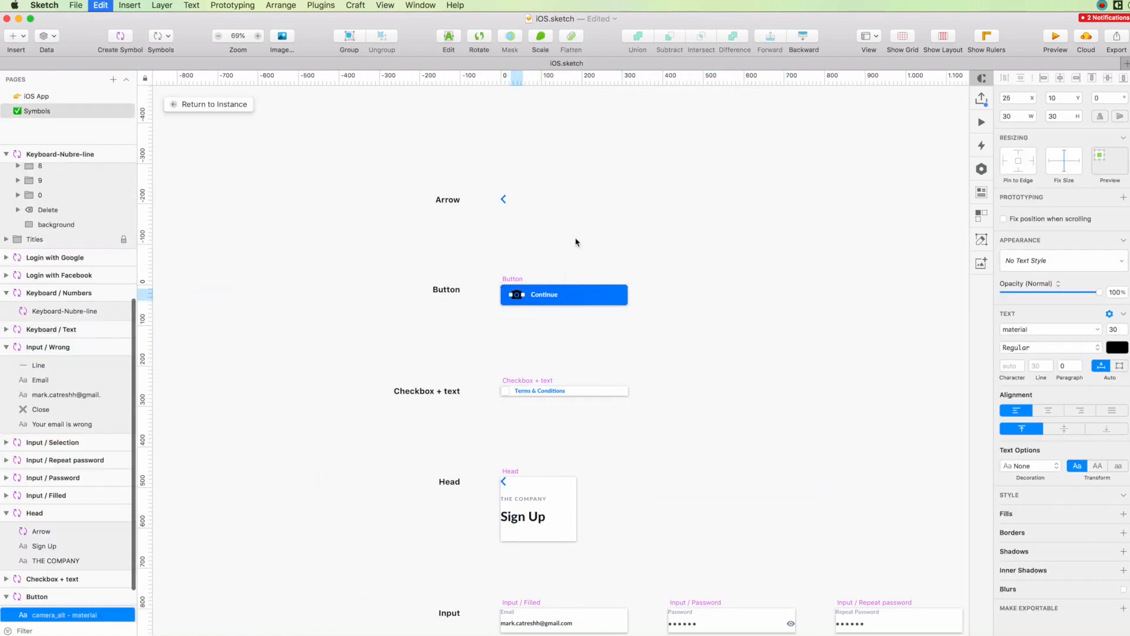
key("super+z")
key("super+z")
key("super+z")
key("super+z")
Paste the "Take a photo" symbol below the Continue button and rename it "Menu Item / Camera".
left_click_drag(511, 281, 511, 316, "alt")
scroll(533, 328, "up", 5)
key("super+v")
scroll(582, 303, "up", 4)
left_click(345, 305)
double_click(310, 307)
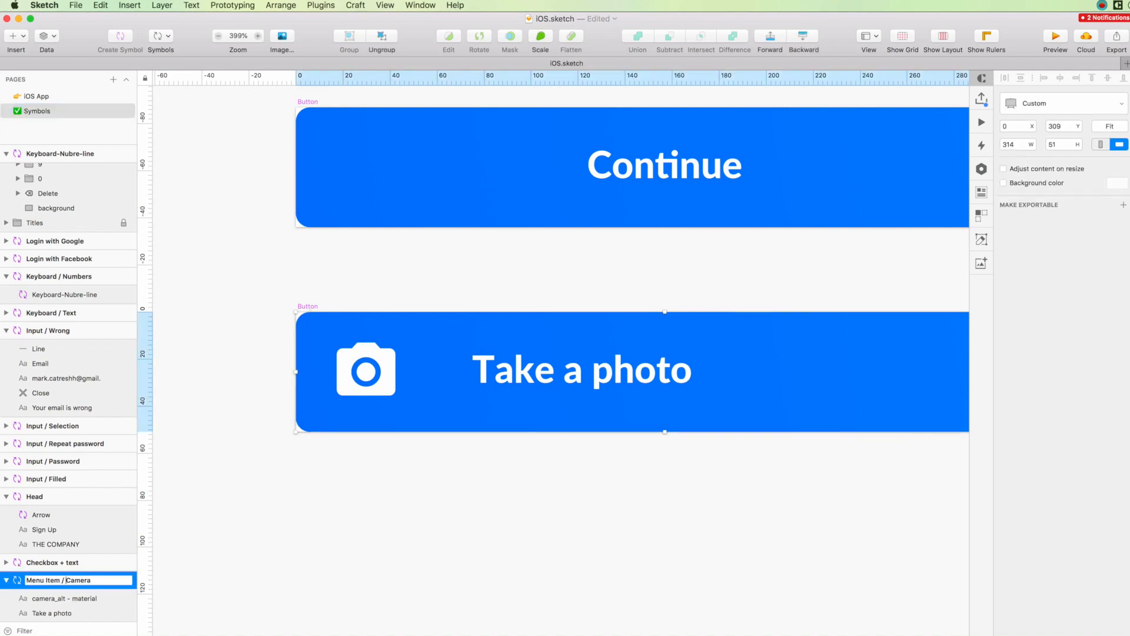
key("Return")
Duplicate the Menu Item / Camera symbol directly below itself.
scroll(421, 232, "down", 4)
left_click(415, 240)
left_click(366, 272)
left_click_drag(467, 294, 470, 371, "alt")
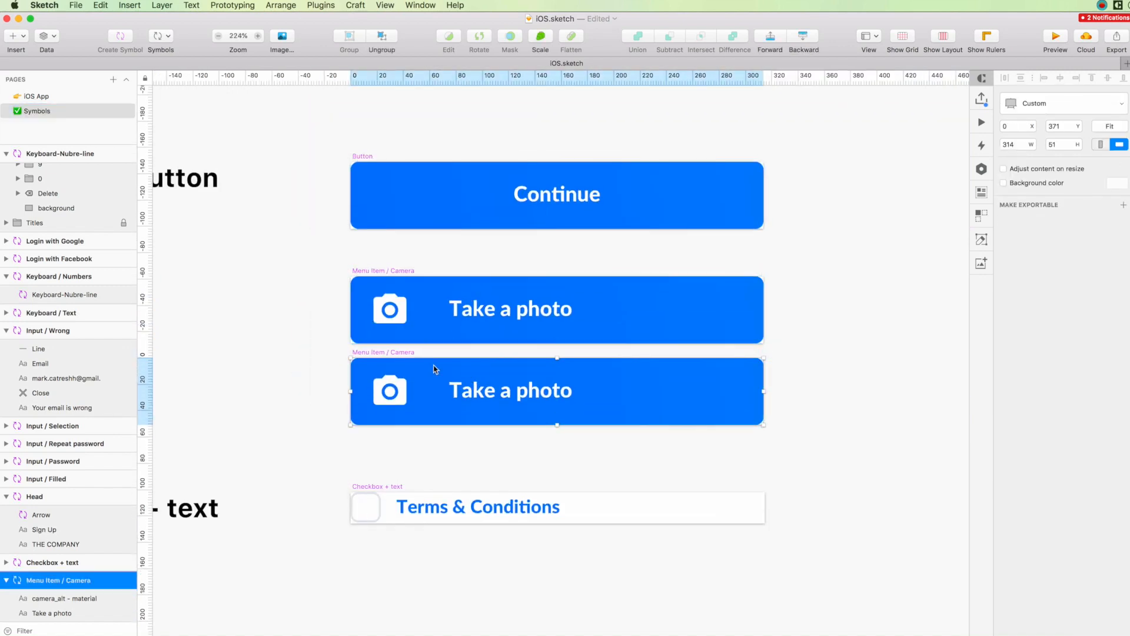
key("super+d")
scroll(434, 371, "left", 8)
key("super+z")
Move both Menu Item / Camera symbols up closer to the Continue button and duplicate the lower one beneath it.
left_click_drag(232, 218, 692, 412)
left_click_drag(638, 368, 638, 341)
left_click(471, 412)
left_click(295, 296)
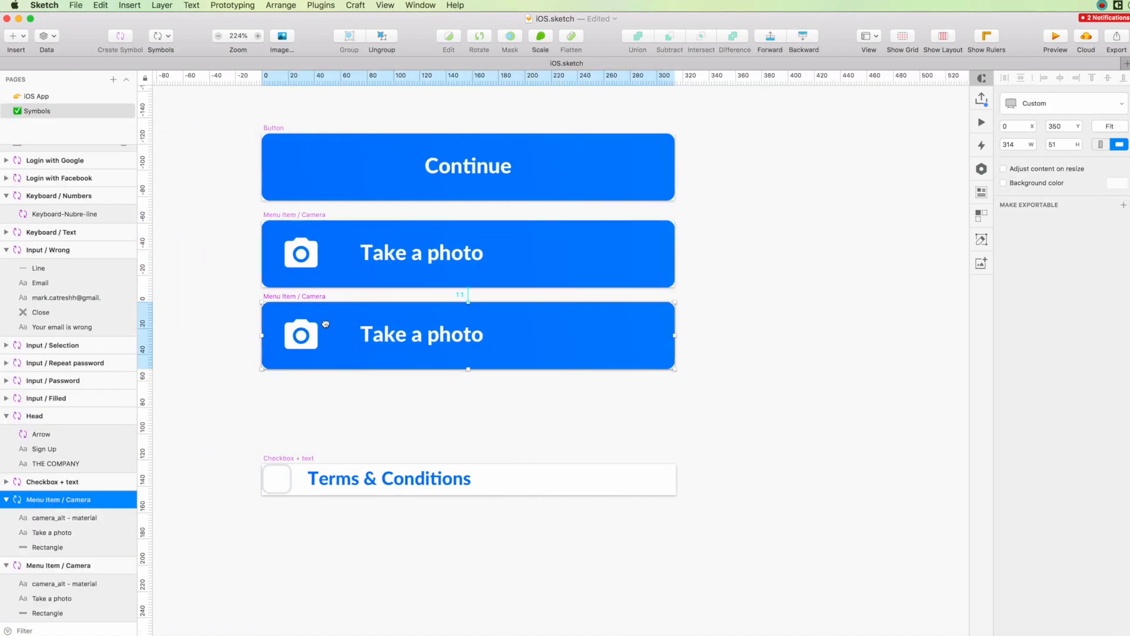
left_click_drag(325, 324, 325, 383, "alt")
Replace the camera icon in the second menu item symbol with the material add_box icon.
scroll(309, 341, "up", 3)
left_click(437, 345)
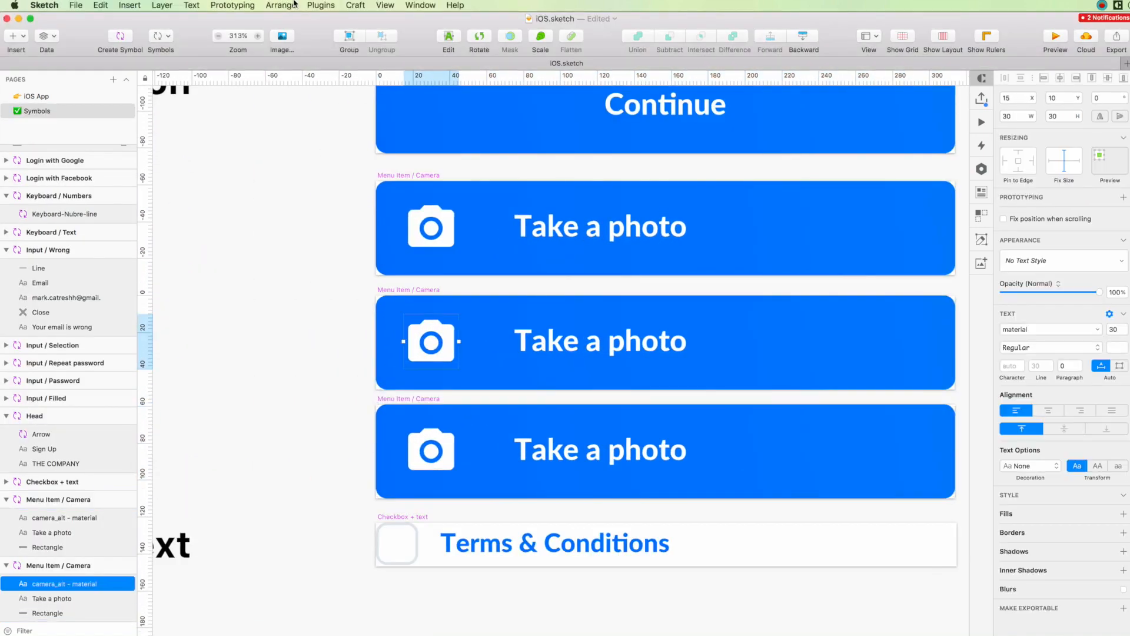
left_click(321, 4)
mouse_move(383, 171)
left_click(506, 171)
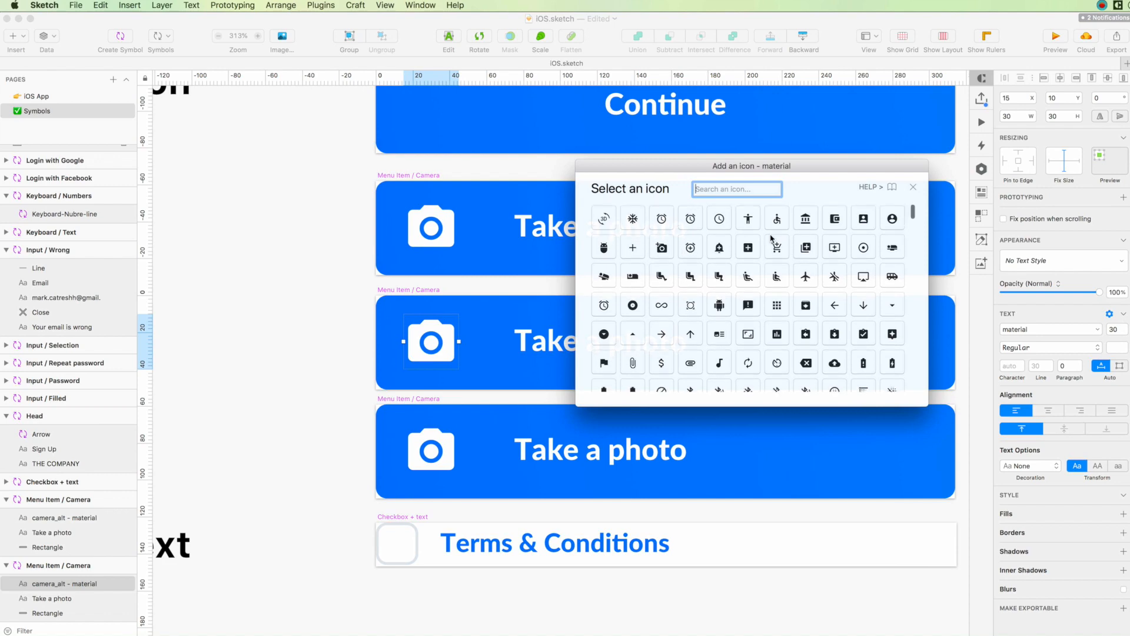
scroll(759, 227, "down", 1)
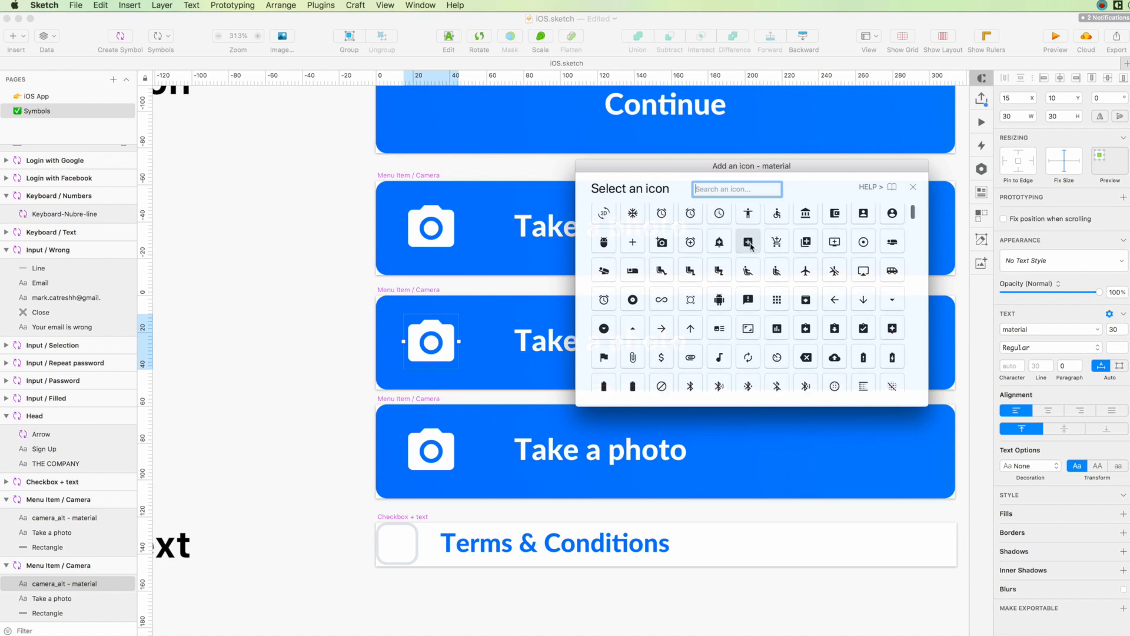
left_click(751, 246)
Change the second menu item symbol's label to "Add New".
double_click(614, 346)
type("Add a ")
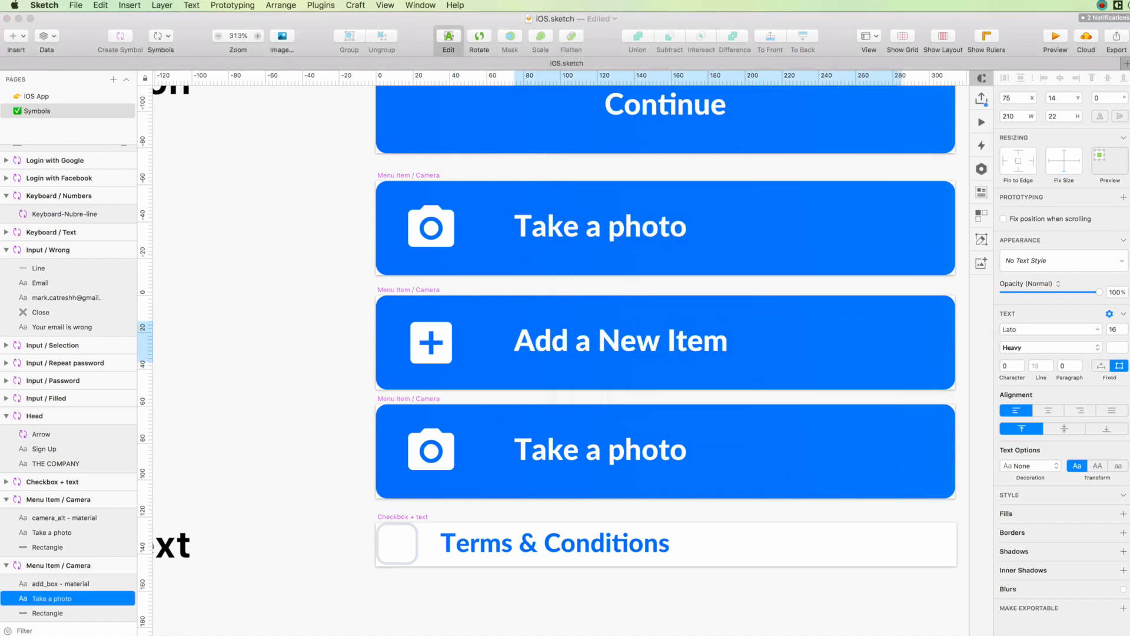
type("New")
left_click(328, 235)
Replace the camera icon in the third menu item symbol with the material assessment icon.
left_click(588, 451)
left_click(432, 451)
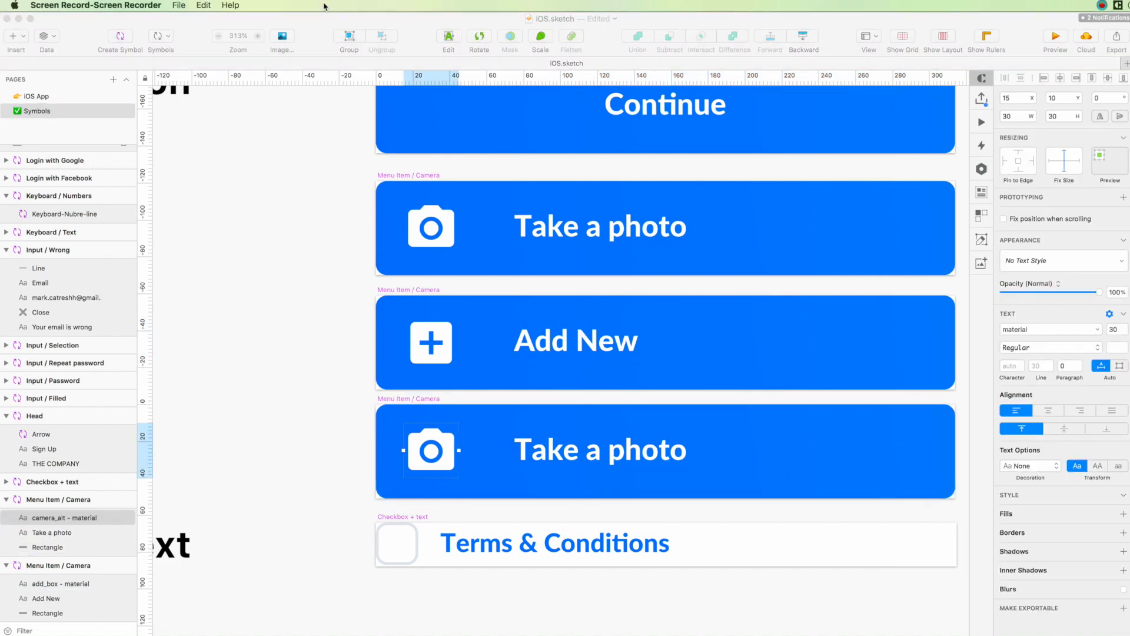
left_click(321, 5)
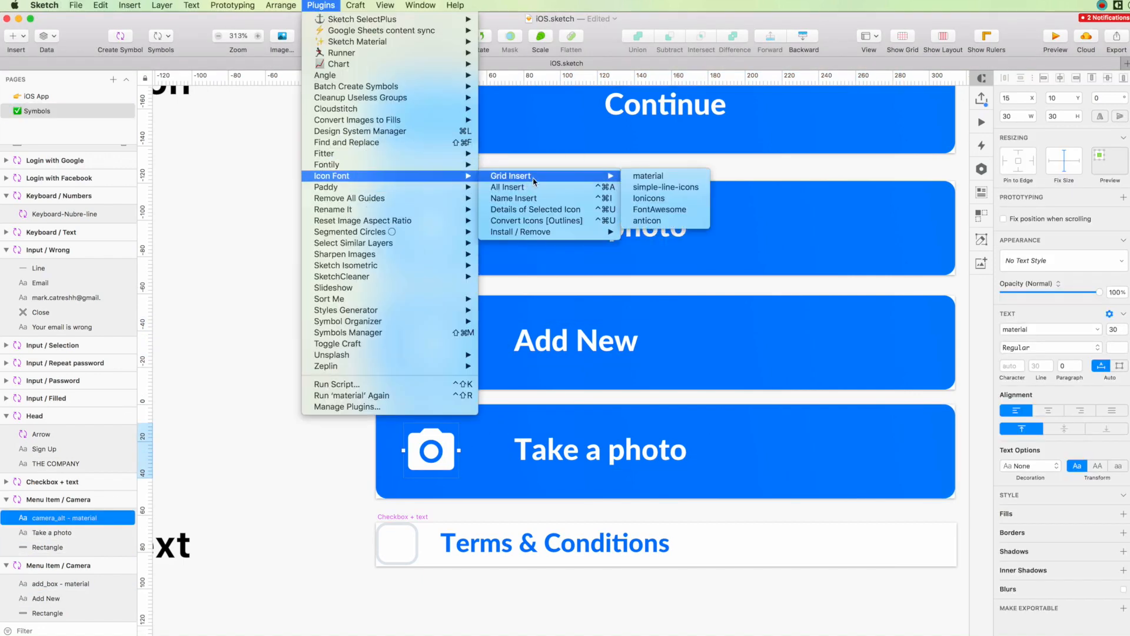
left_click(626, 176)
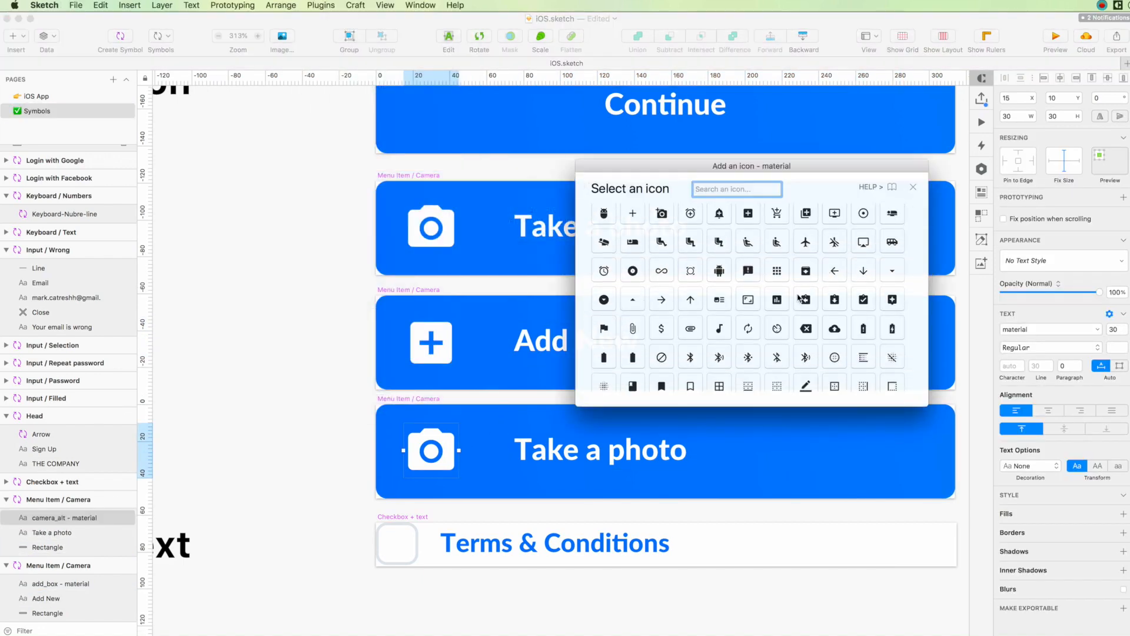
left_click(777, 299)
Change the third menu item symbol's label to "See Analytics".
left_click(608, 462)
key("Return")
type("See Analytics")
left_click(252, 323)
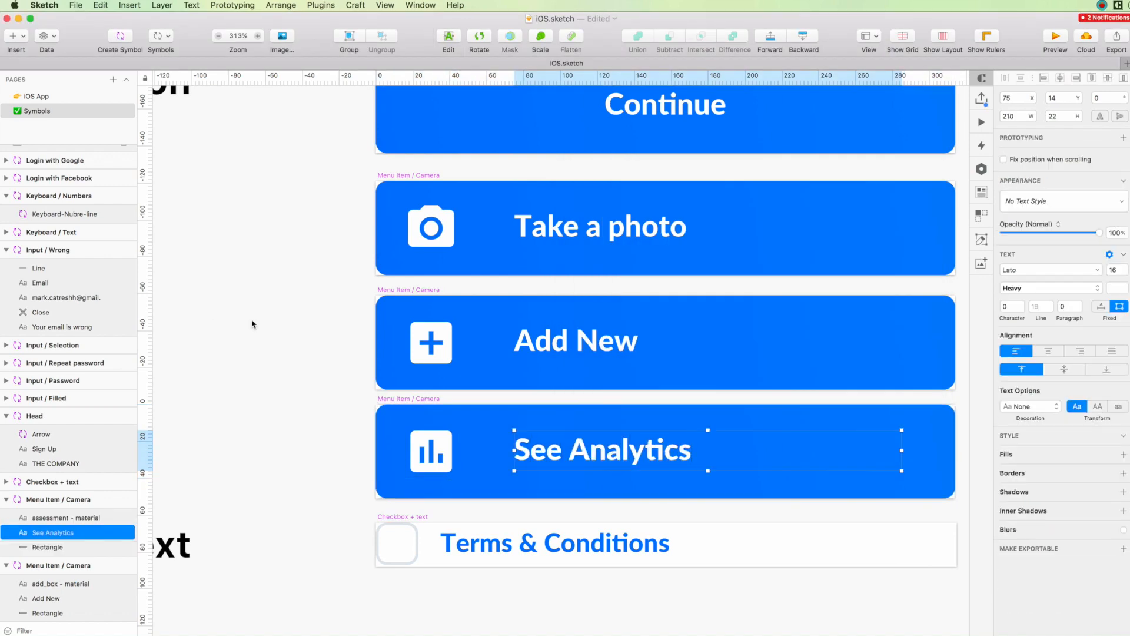
Set the opacity of the icons in all three menu item symbols to 70%.
scroll(271, 325, "up", 1)
left_click(441, 254)
key("7")
left_click(434, 371)
key("7")
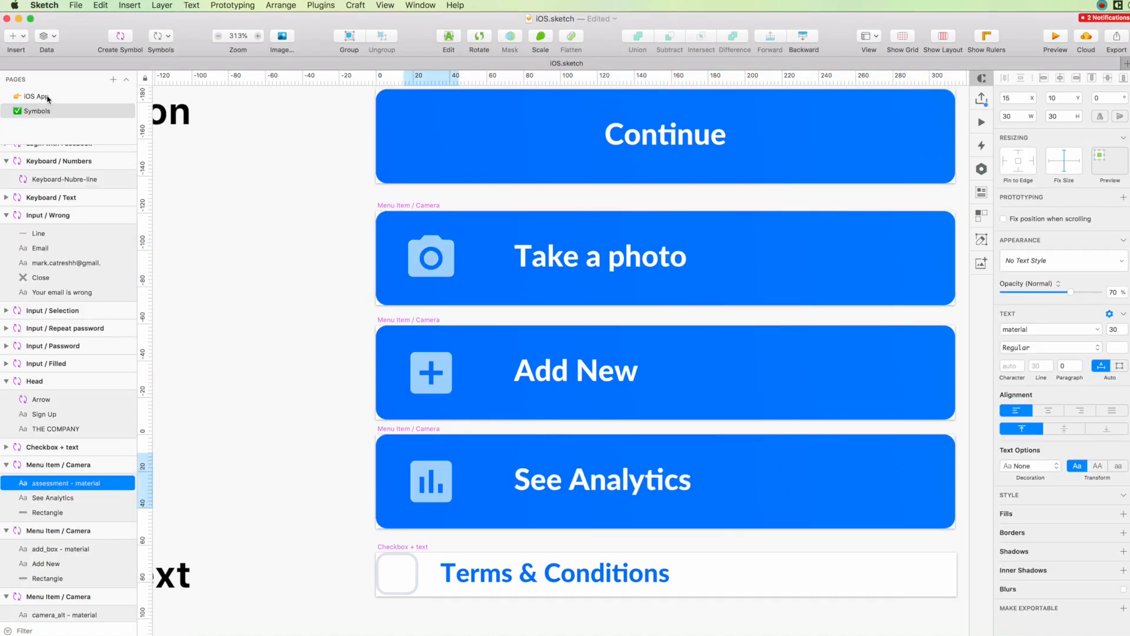
On the iOS App page, switch the Feed artboard's button to the Menu Item / Camera symbol.
left_click(65, 96)
left_click(1090, 261)
left_click(1052, 424)
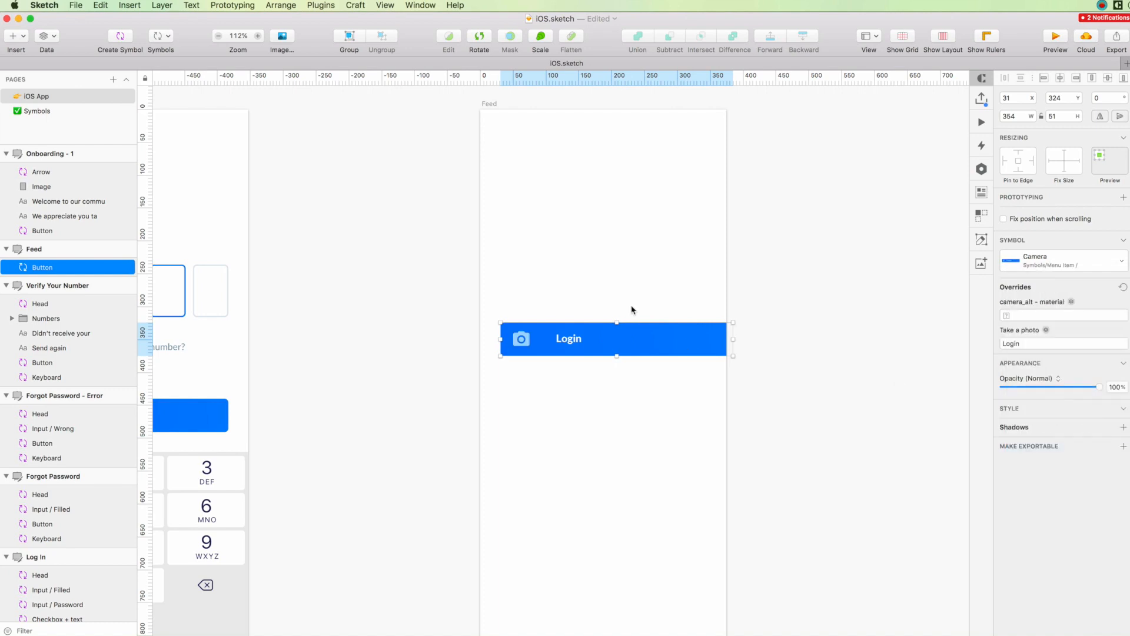
Rename the Add New symbol as "Menu Item / New" and the See Analytics symbol as "Menu Item / Analytics".
double_click(647, 342)
left_click(514, 318)
scroll(511, 352, "up", 5)
double_click(513, 377)
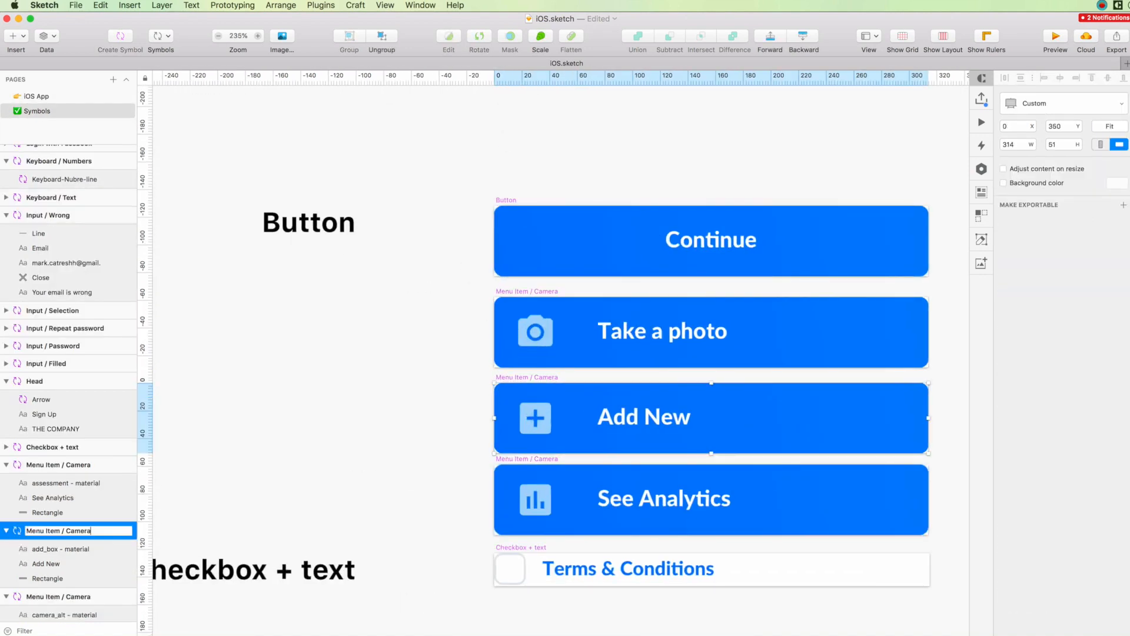
left_click(505, 460)
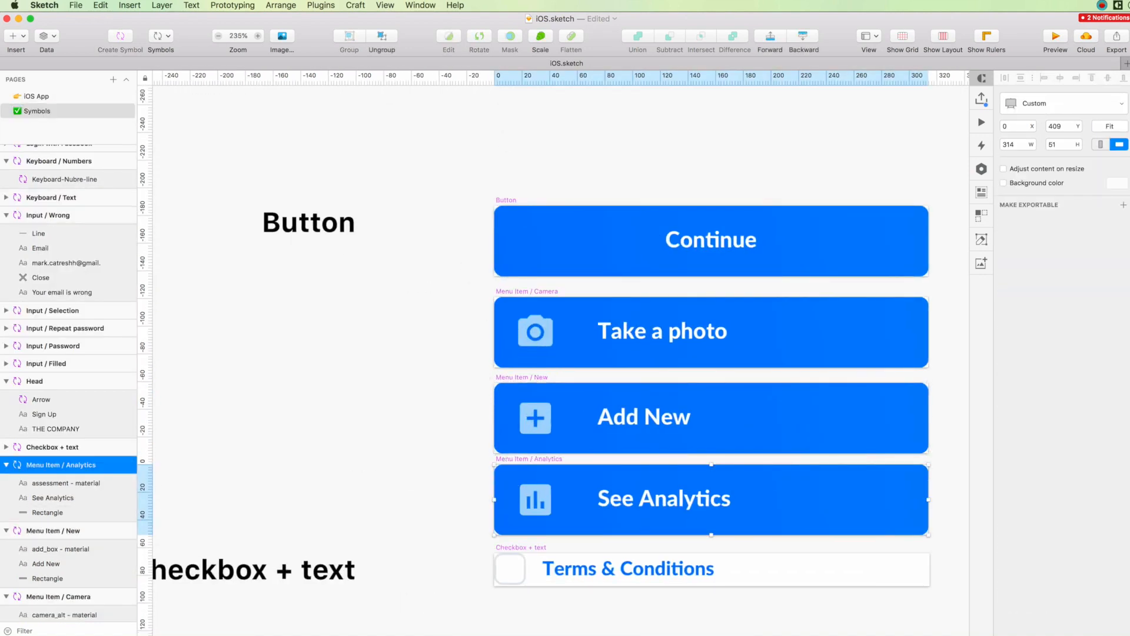
Clear the Login text override on the Feed artboard's button and duplicate the button twice below it.
left_click(79, 95)
key("Return")
key("super+d")
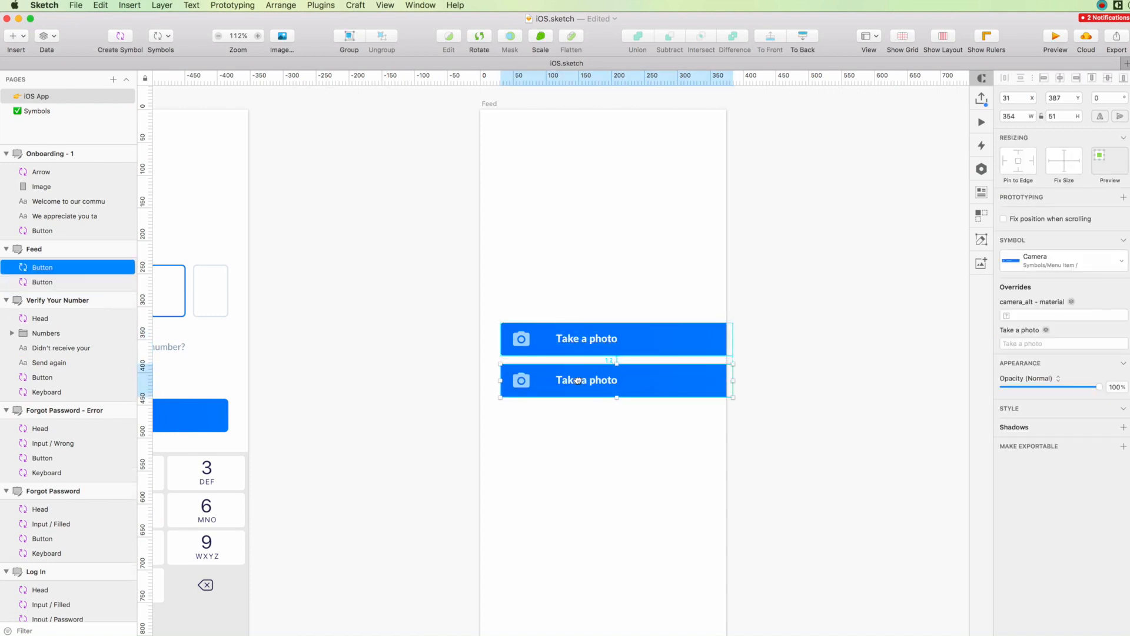
key("super+d")
Switch the second Feed button to the Menu Item / New symbol and the third to Menu Item / Analytics.
left_click(1048, 260)
left_click(1038, 311)
left_click(677, 421)
left_click(1062, 262)
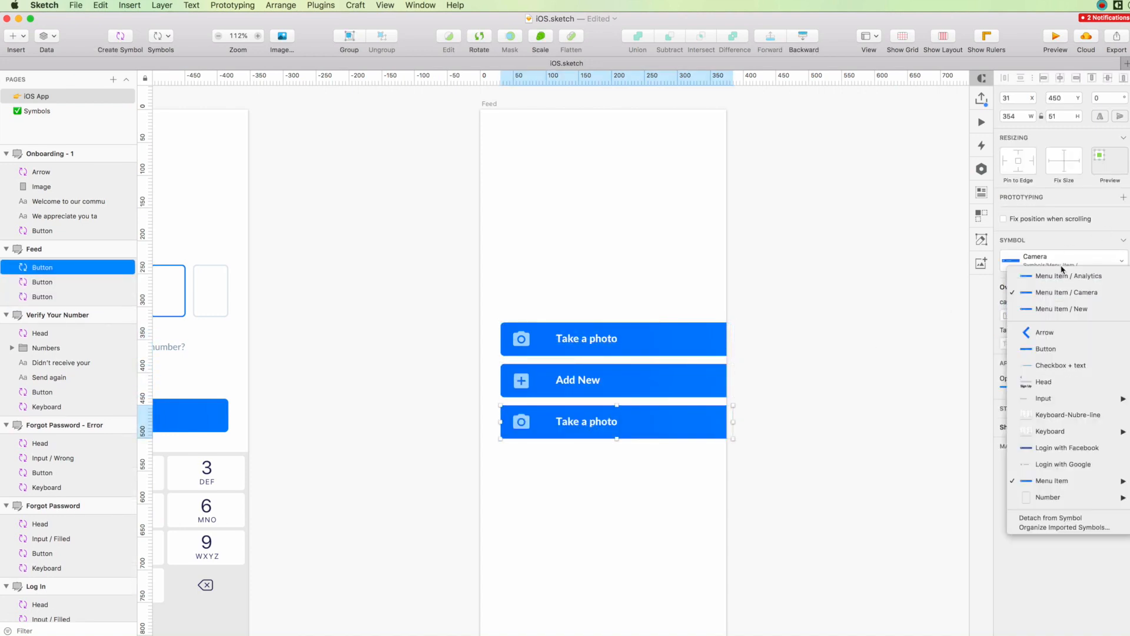
left_click(1062, 276)
left_click(855, 420)
Copy the Sign Up heading text from the Head symbol and place it above the Feed buttons at X 31, Y 187.
scroll(825, 433, "down", 1)
scroll(807, 382, "down", 2)
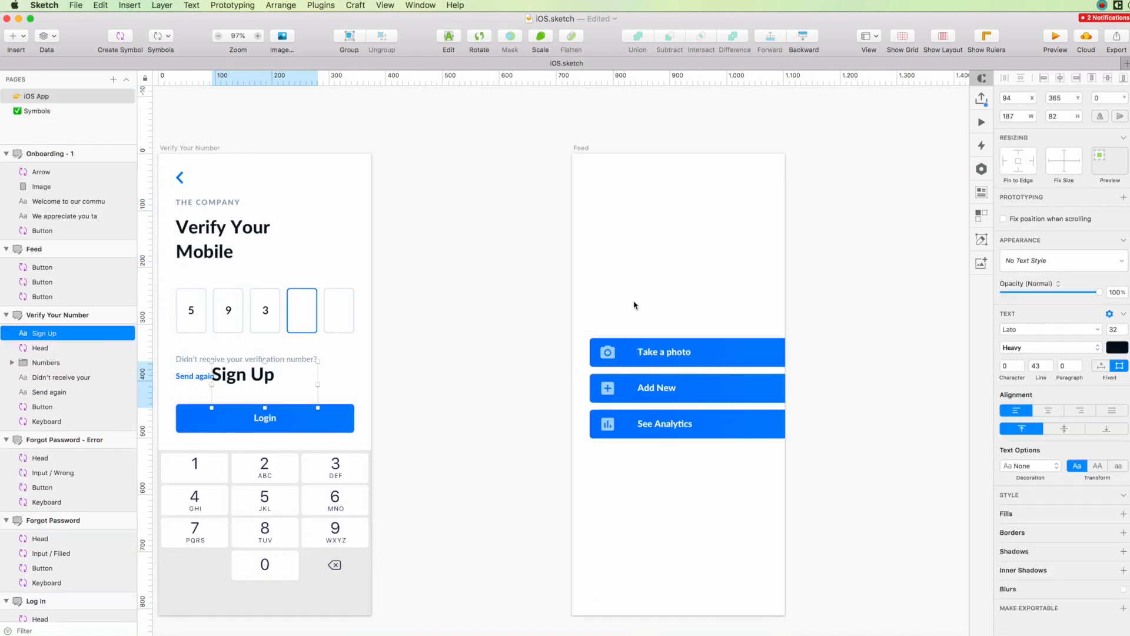
left_click_drag(238, 377, 552, 261)
scroll(632, 277, "up", 5)
Rewrite the heading as a first-name greeting followed by "Let's get started" and widen its text box to 261.
double_click(552, 261)
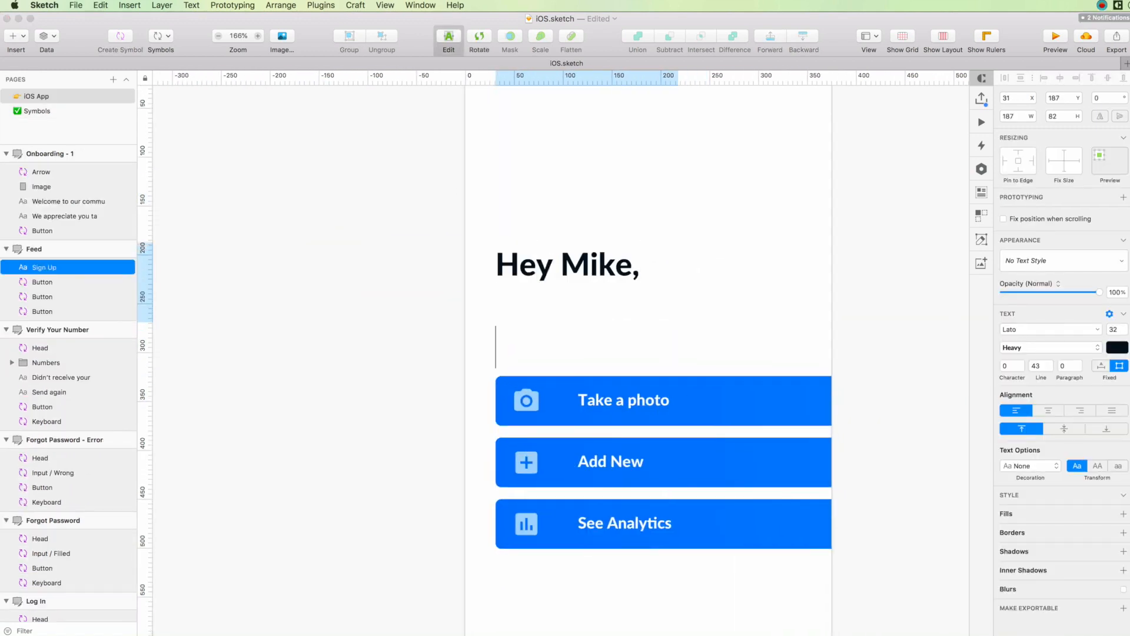
key("shift+Up")
key("shift+super+Left")
type("Let’s get started")
left_click(458, 220)
left_click_drag(678, 282, 750, 281)
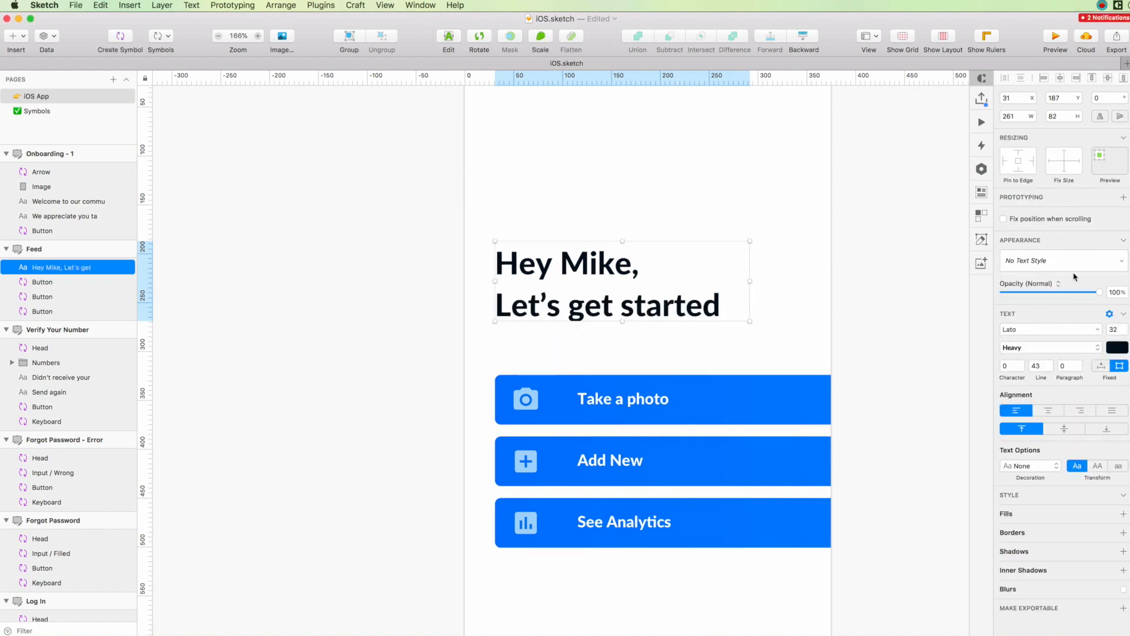
left_click(793, 224)
Change the heading's second line, "Let's get started", to a lighter Lato weight.
scroll(793, 224, "down", 5)
scroll(793, 223, "up", 2)
double_click(750, 330)
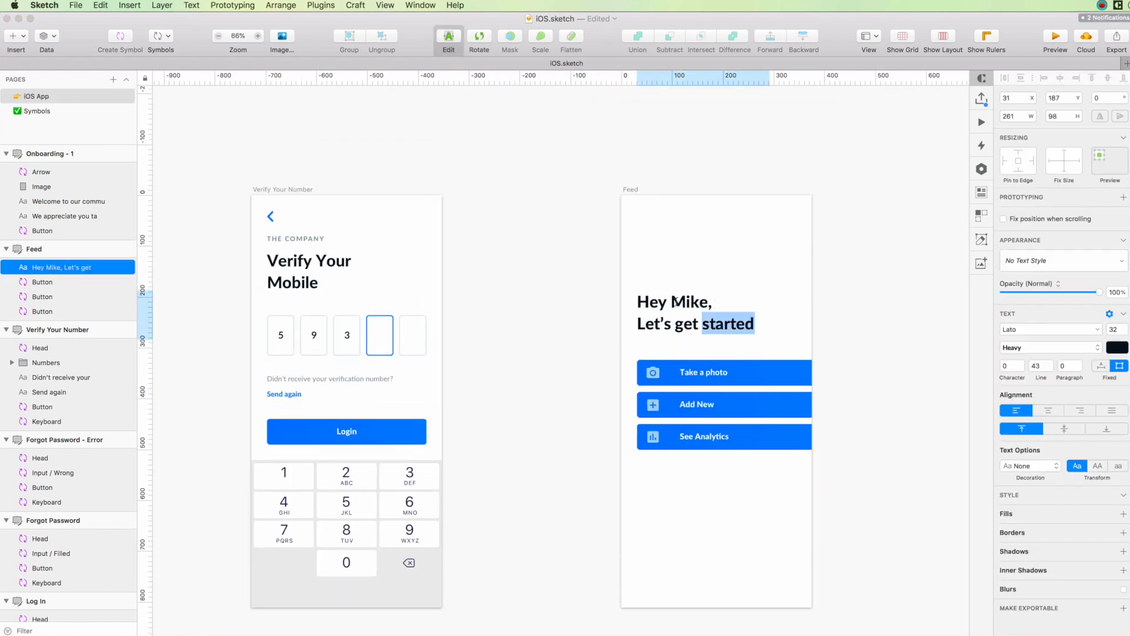
left_click(1038, 348)
left_click(1013, 313)
left_click(815, 311)
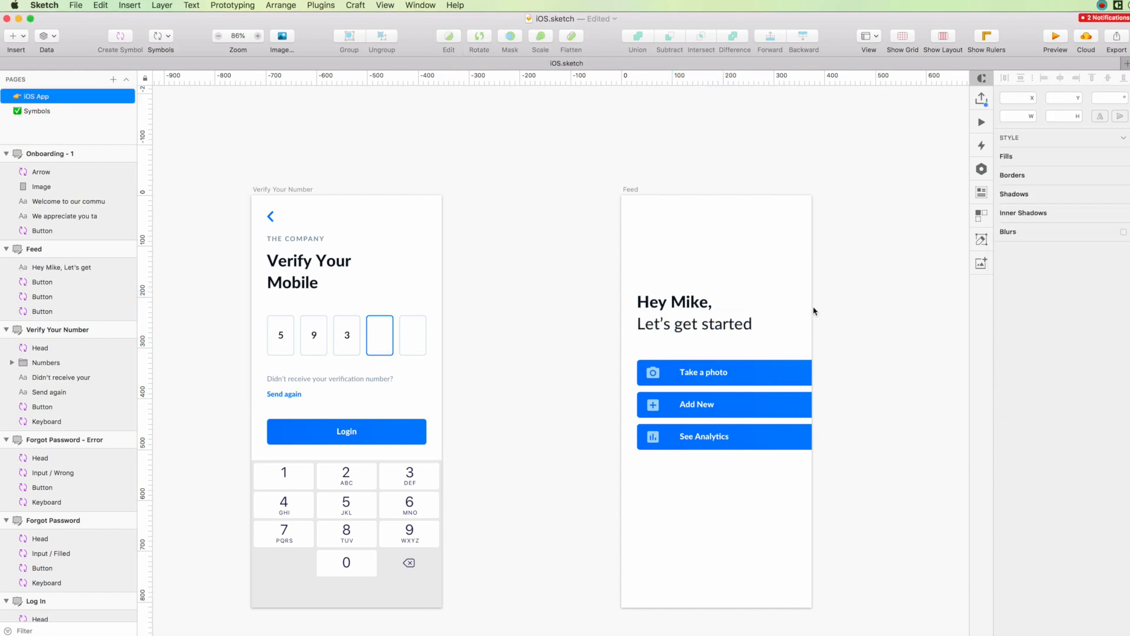
Open the See Analytics button's master symbol and arrange the symbols page with Symbol Organizer.
left_click(743, 440)
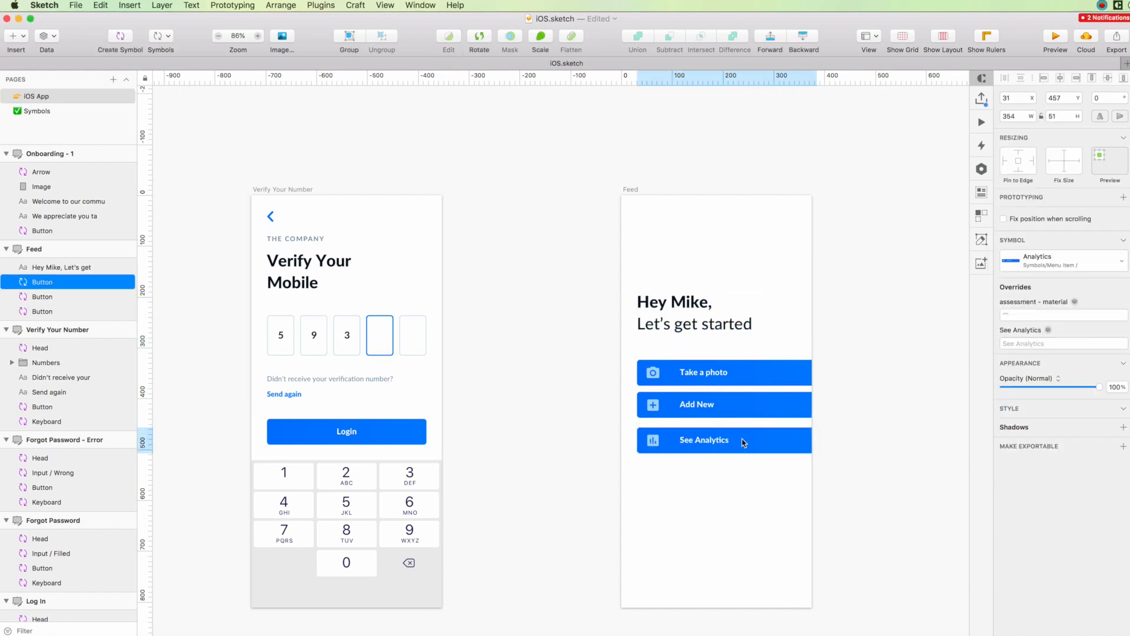
double_click(705, 441)
left_click(330, 146)
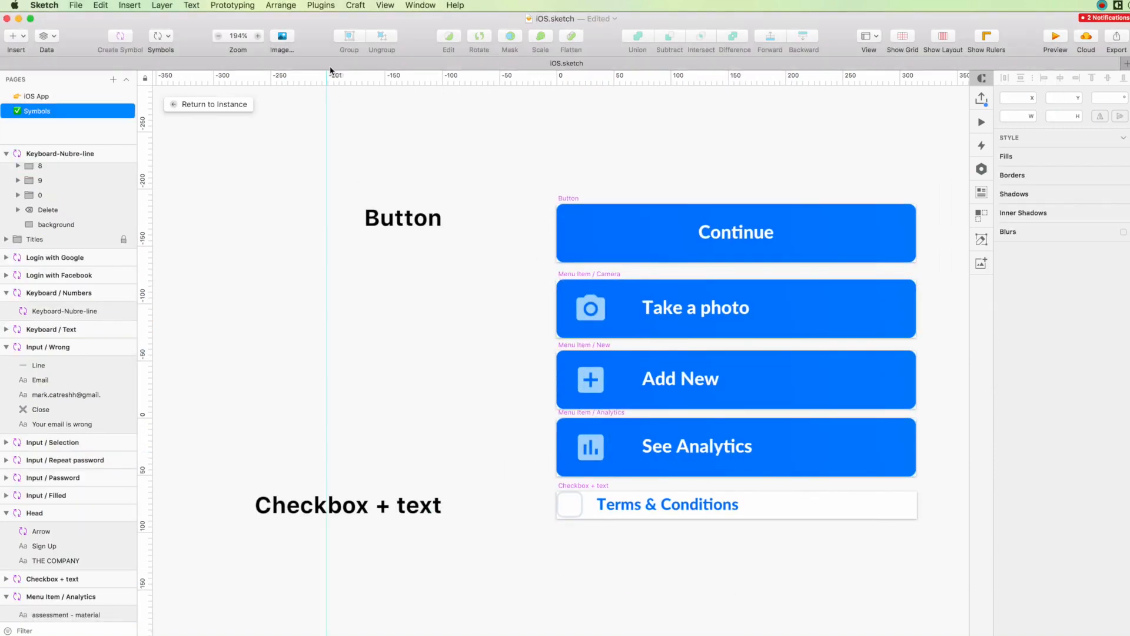
left_click(321, 5)
mouse_move(413, 320)
left_click(530, 333)
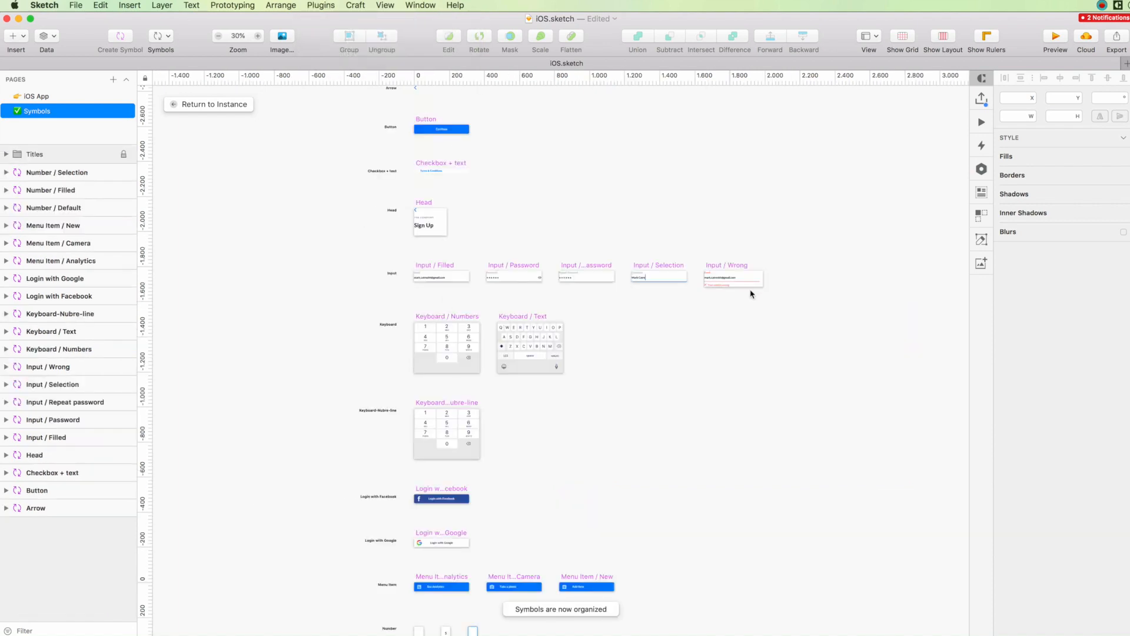
Set the height of the three Menu Item symbols to 58.
left_click(189, 105)
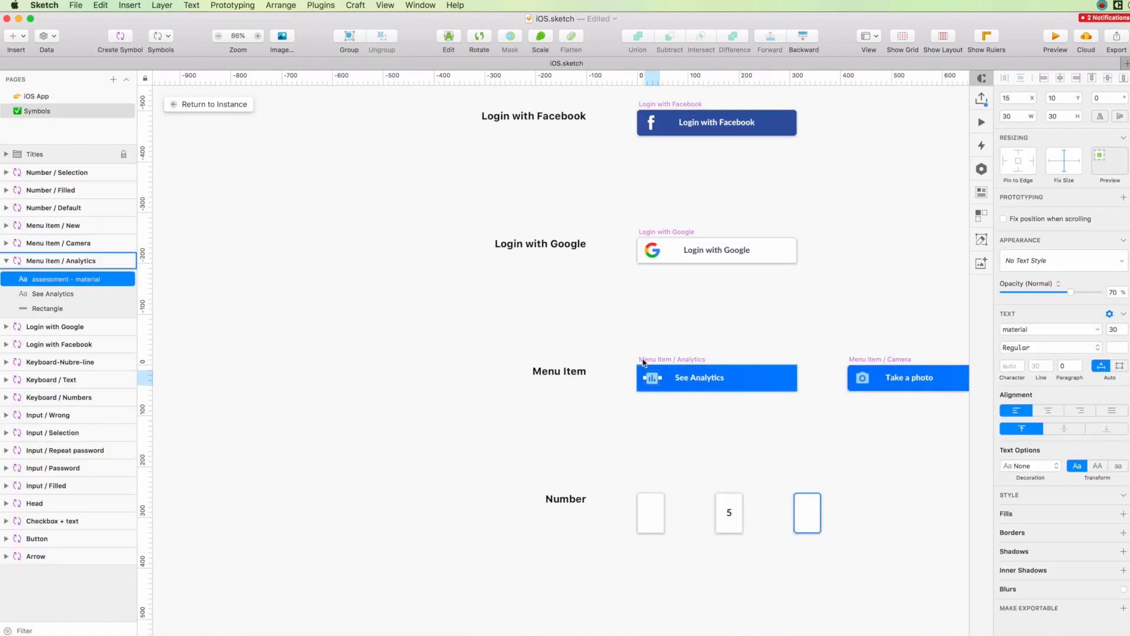
left_click(821, 372, "shift")
left_click(909, 377, "shift")
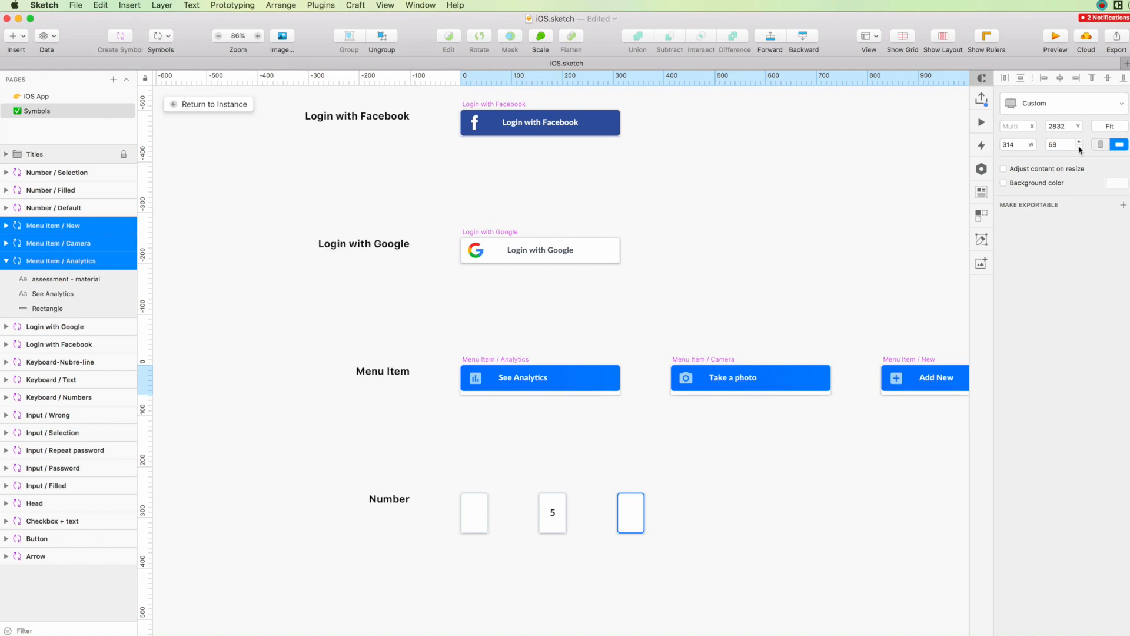
left_click(435, 415)
Fit the backgrounds, icons and labels of the three Menu Item symbols to the new symbol height.
scroll(435, 415, "up", 5)
scroll(434, 415, "down", 3)
scroll(398, 396, "right", 5)
left_click_drag(168, 379, 845, 392)
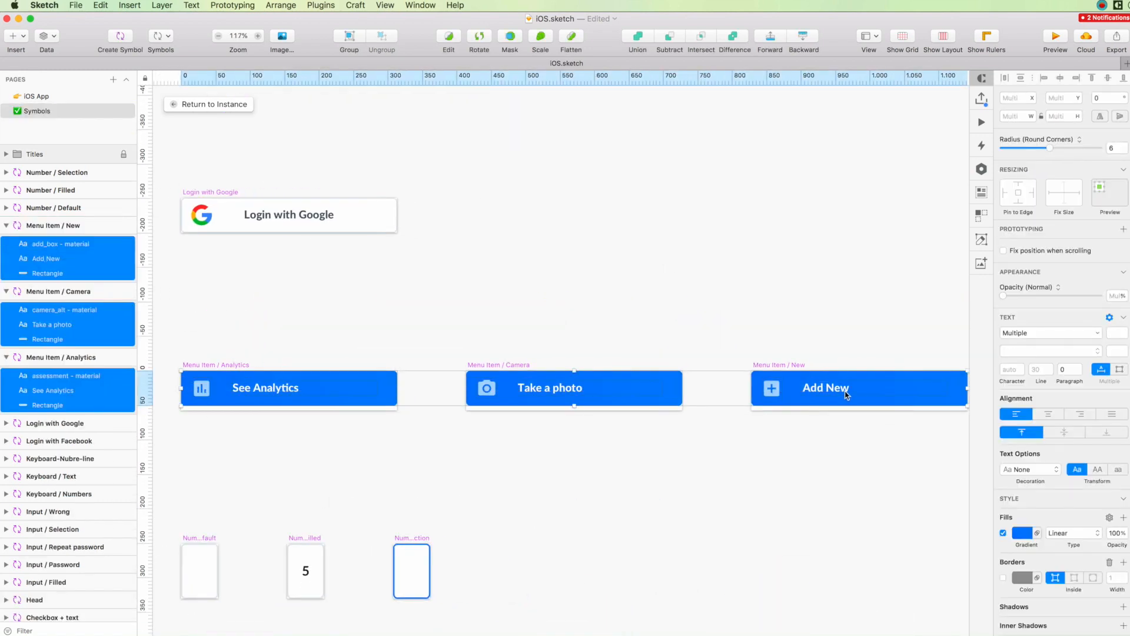
scroll(534, 299, "up", 3)
left_click_drag(353, 365, 795, 386)
scroll(595, 381, "up", 6)
left_click_drag(558, 390, 561, 377)
left_click(494, 318)
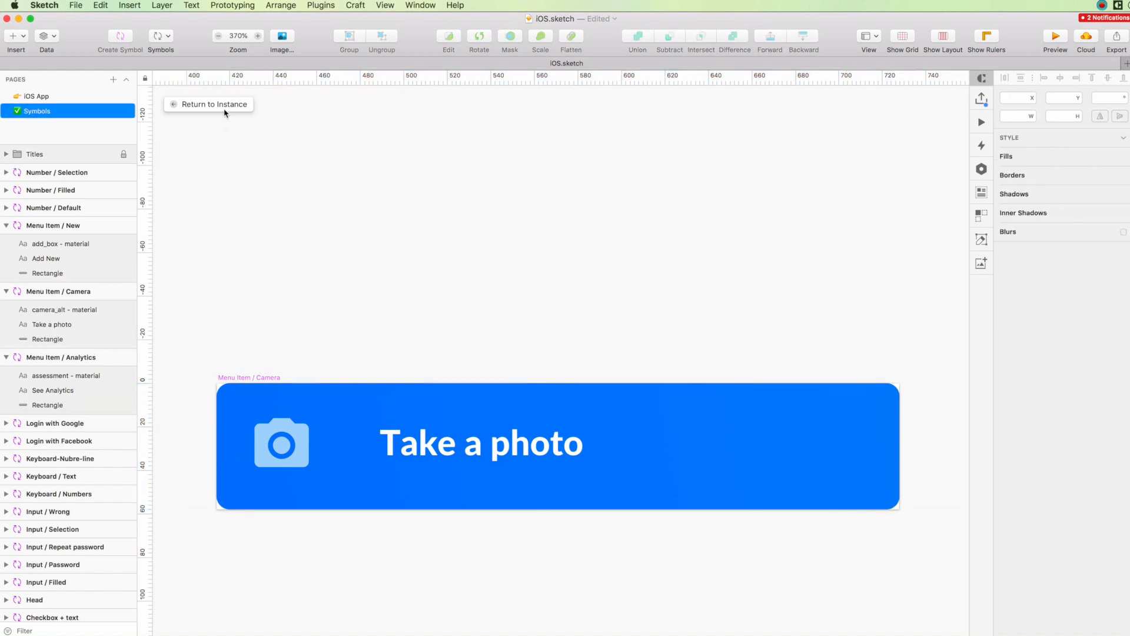
Move the See Analytics button down on the Feed artboard and set the height of all three buttons to 58.
left_click(214, 104)
left_click(59, 111)
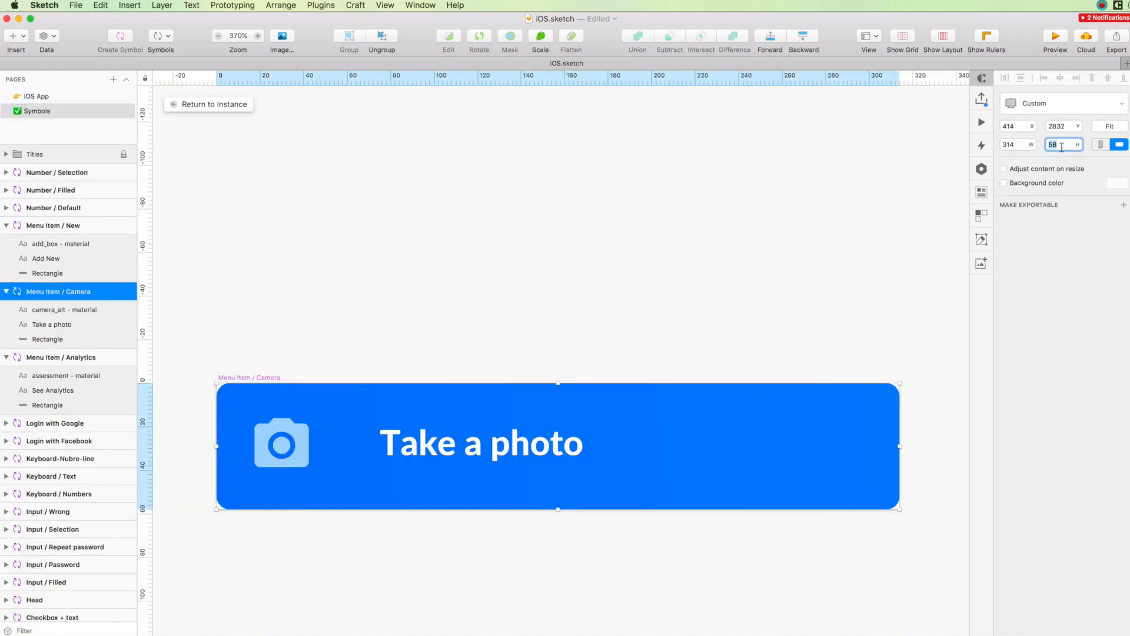
left_click(214, 104)
left_click_drag(694, 446, 695, 466)
left_click_drag(701, 501, 760, 371)
left_click(1055, 118)
type("58")
key("Return")
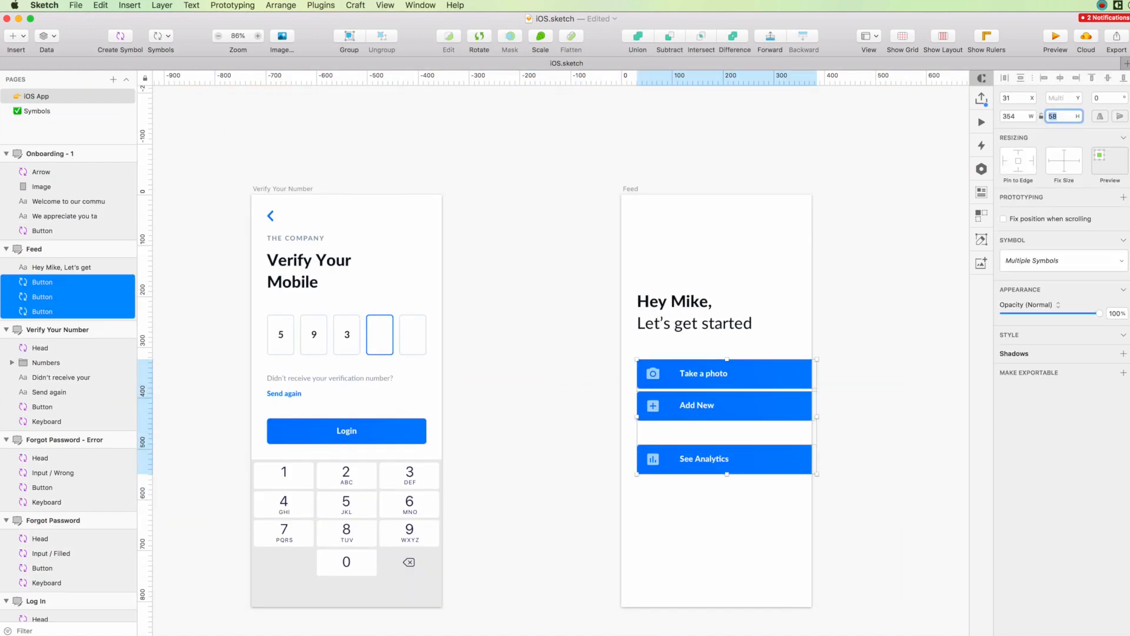
Move the See Analytics button up and distribute the three Feed buttons evenly in the vertical direction.
left_click(710, 481)
left_click_drag(709, 462, 709, 454)
left_click_drag(789, 492, 684, 377)
left_click(1022, 79)
key("Return")
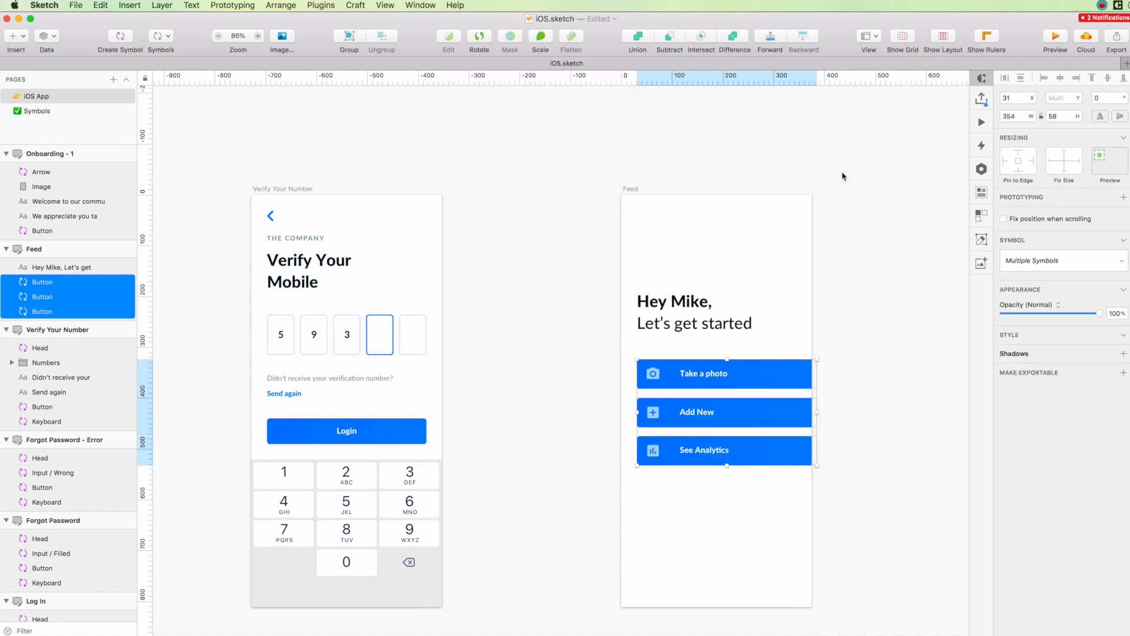
left_click(842, 176)
Open the master symbols of the buttons and set the labels of the three Menu Item symbols to X 71.
scroll(848, 247, "up", 1)
double_click(696, 378)
left_click(446, 380)
left_click(657, 378, "shift")
left_click(864, 380, "shift")
left_click(907, 378)
left_click(704, 378, "shift")
left_click(481, 380, "shift")
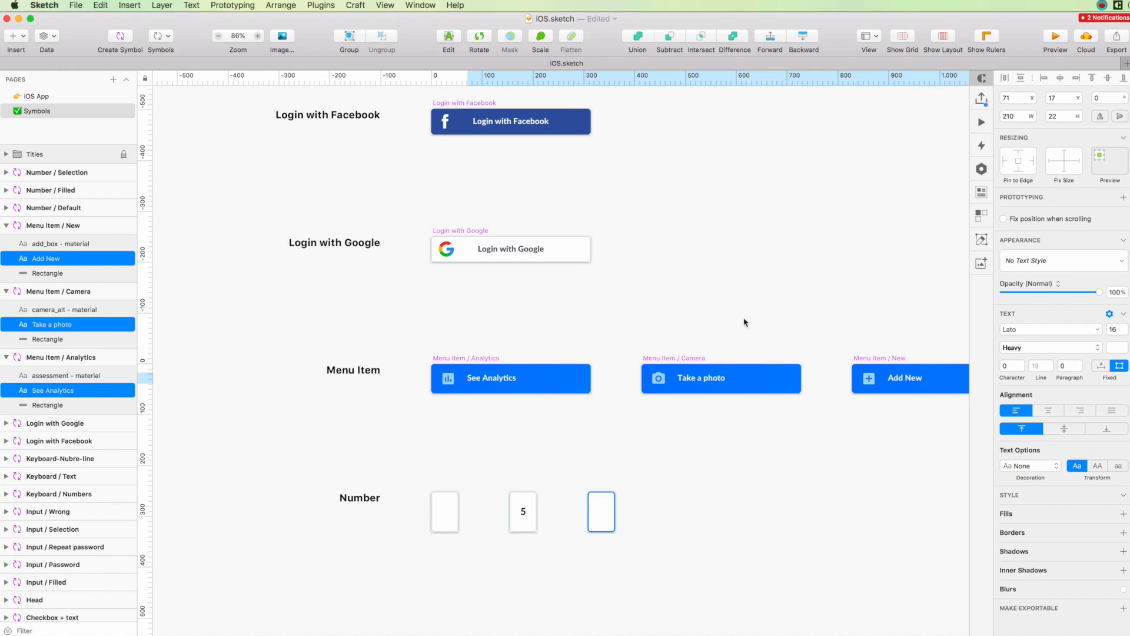
Return to the iOS App page and move the greeting and the three buttons up 30 px on the Feed artboard.
left_click(58, 96)
scroll(524, 246, "right", 2)
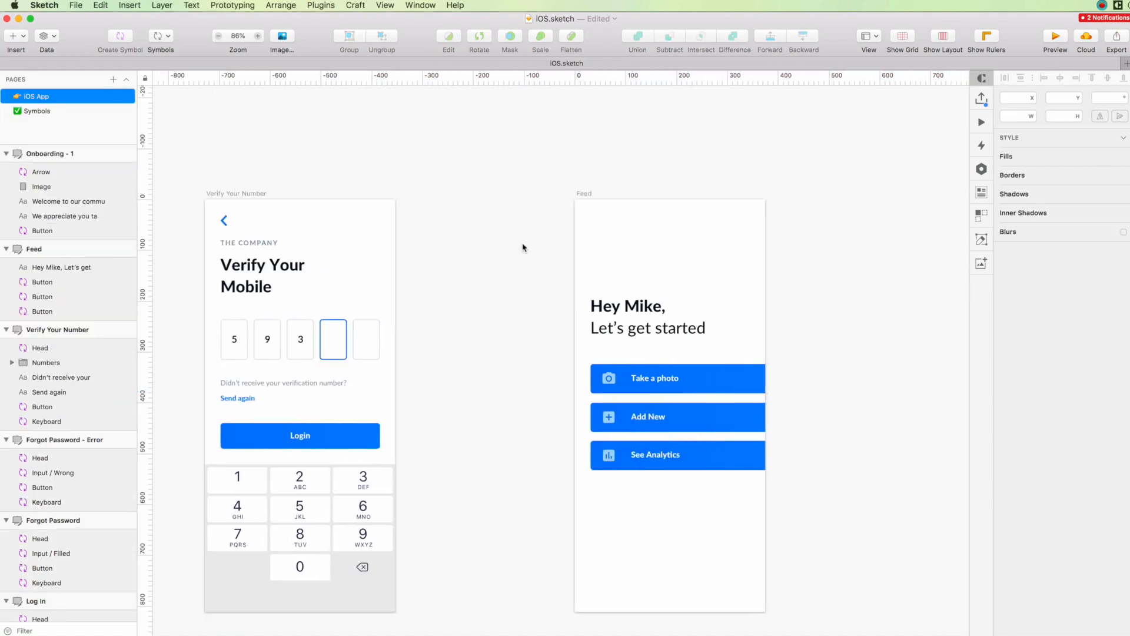
left_click_drag(655, 270, 734, 467)
key("shift+Up")
key("shift+Up")
key("shift+Up")
left_click(684, 231)
Copy the back arrow and THE COMPANY text from the Head symbol and paste them onto the Feed artboard.
scroll(684, 231, "up", 2)
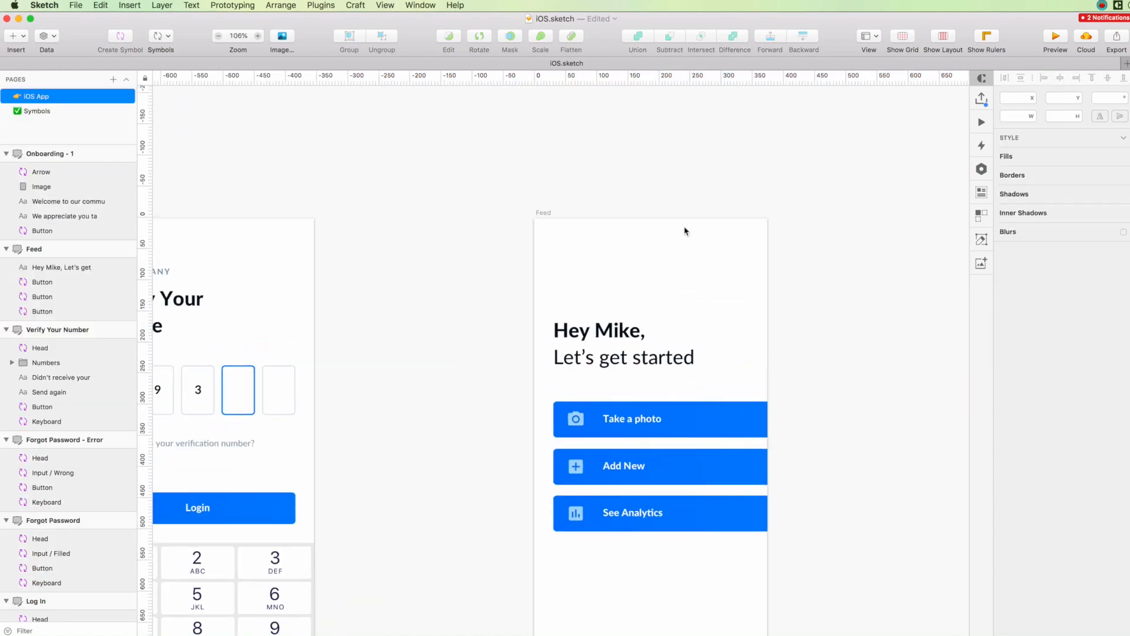
scroll(685, 228, "left", 7)
double_click(534, 242)
left_click(242, 101)
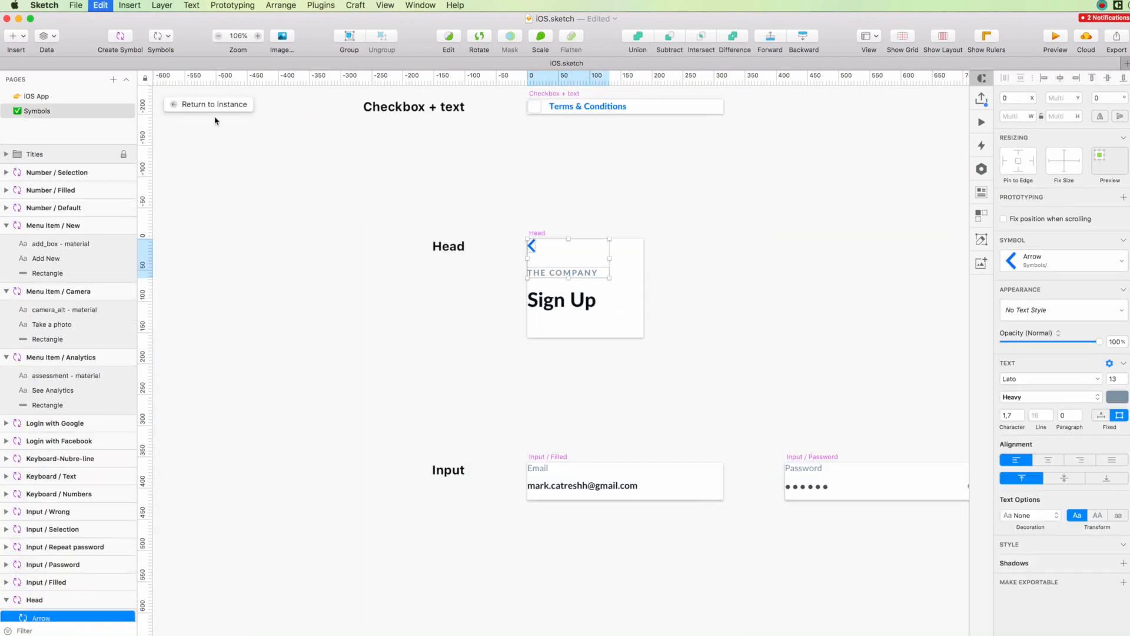
left_click(214, 105)
scroll(408, 143, "right", 3)
key("super+v")
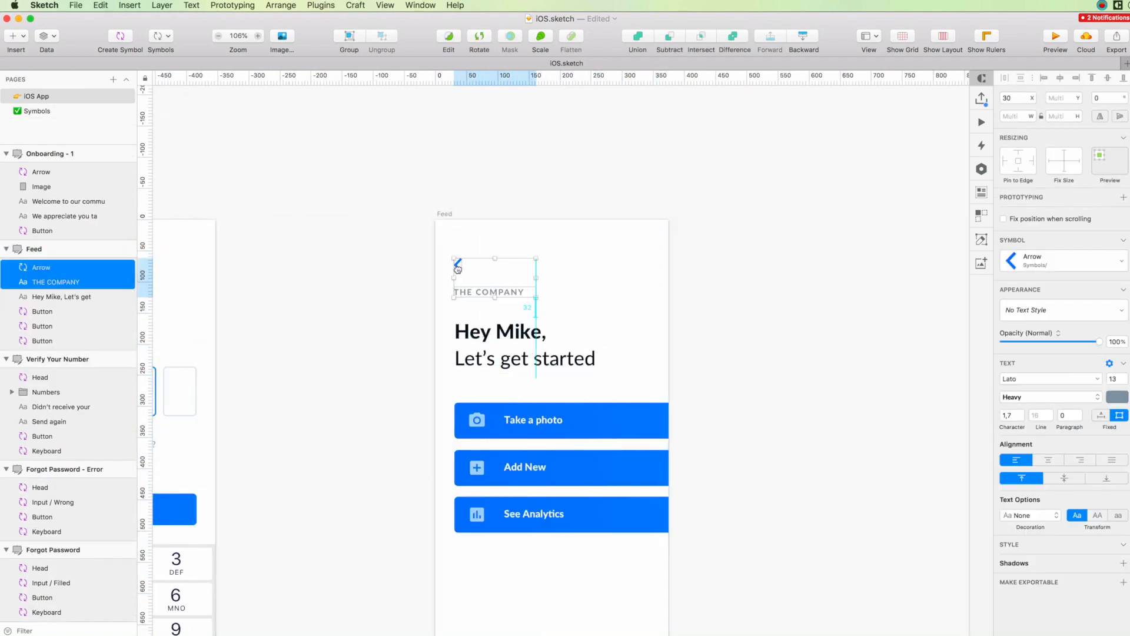
Place the arrow and its text side by side at the top of Feed and change the text to GO BACK.
left_click(478, 257)
scroll(481, 259, "down", 1)
left_click_drag(487, 263, 502, 236)
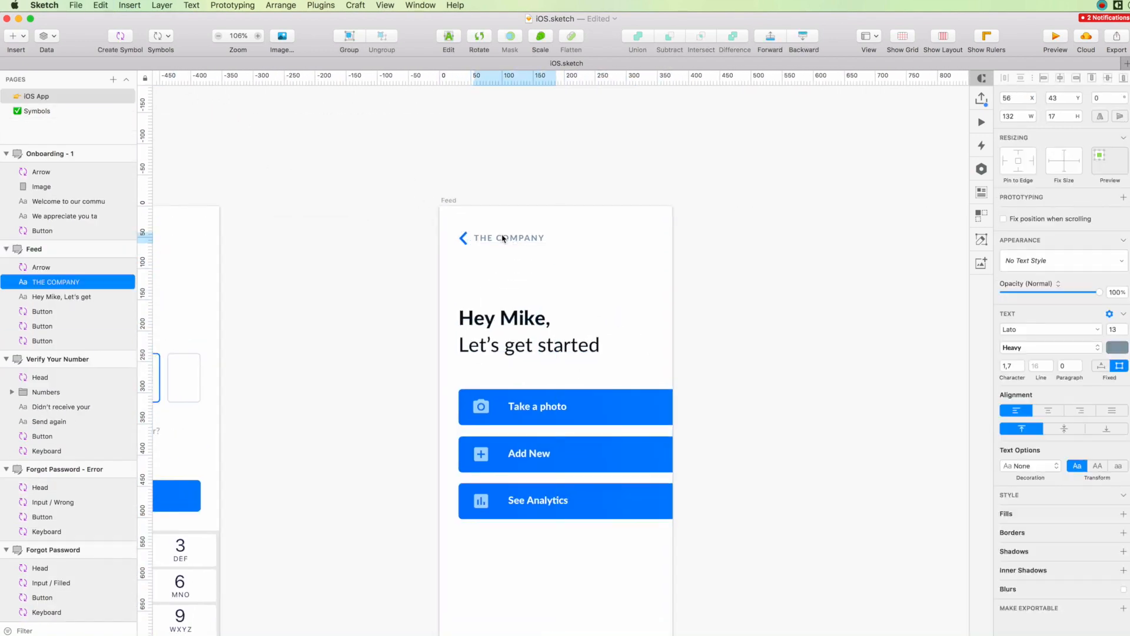
key("Escape")
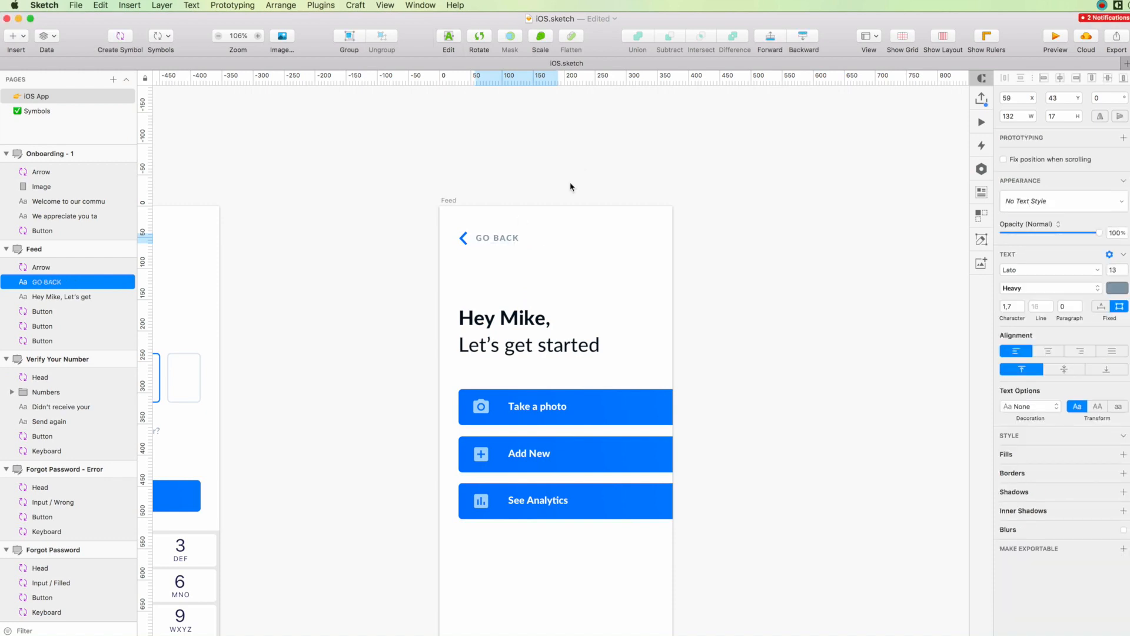
left_click(570, 187)
Draw a borderless 39 px circle opposite GO BACK in the Feed header and fill it with a face photo from the data source.
scroll(569, 187, "right", 2)
mouse_move(513, 227)
left_mouse_down()
mouse_move(535, 248)
mouse_move(626, 235)
left_mouse_up()
left_click(1004, 392)
left_click(46, 37)
left_click(73, 82)
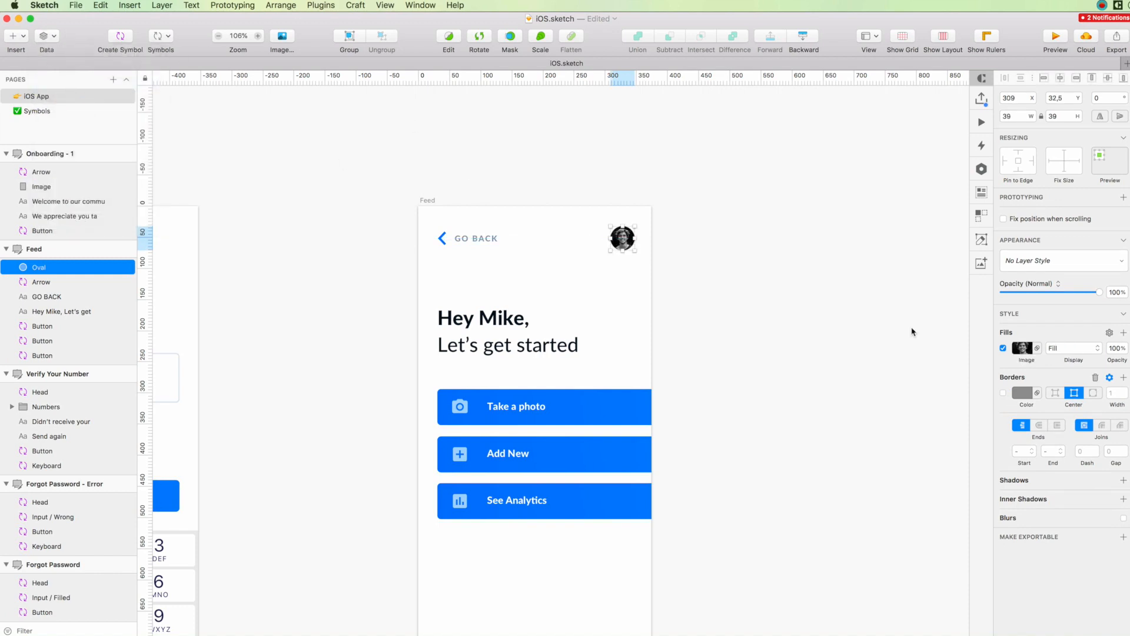
left_click(709, 357)
Review the Feed screen's header and buttons alongside the Onboarding and Verify Your Number screens.
scroll(708, 357, "left", 4)
scroll(709, 356, "down", 3)
scroll(709, 357, "up", 1)
left_click(623, 296)
left_click(394, 261)
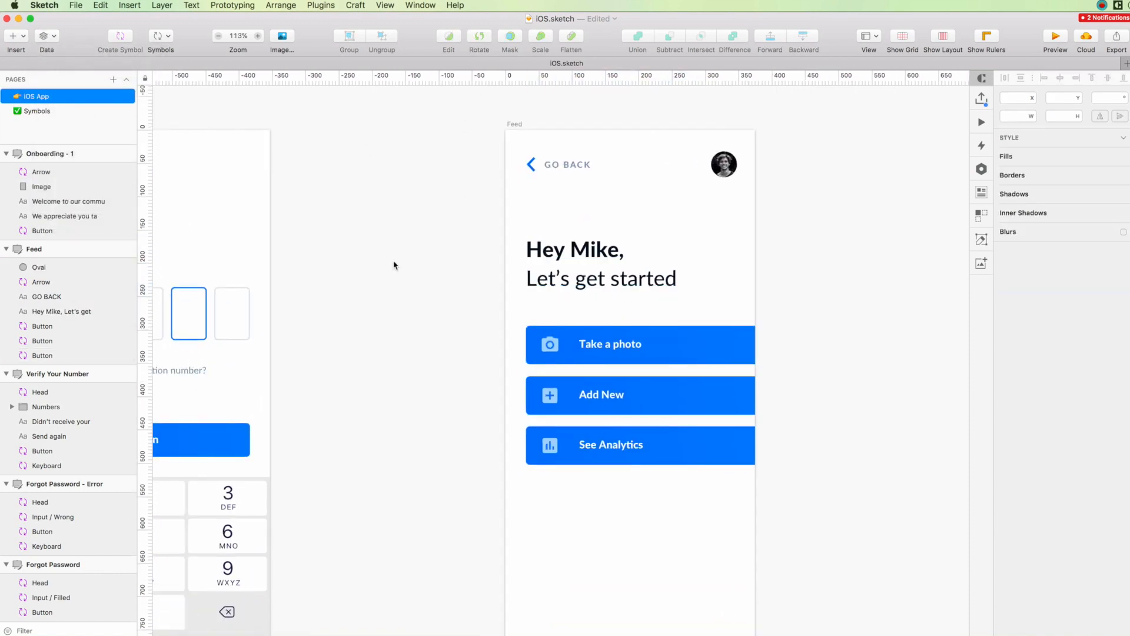
scroll(394, 262, "down", 5)
scroll(410, 262, "left", 3)
double_click(619, 269)
left_click(468, 265)
scroll(468, 265, "left", 4)
scroll(468, 265, "down", 1)
left_click(611, 247)
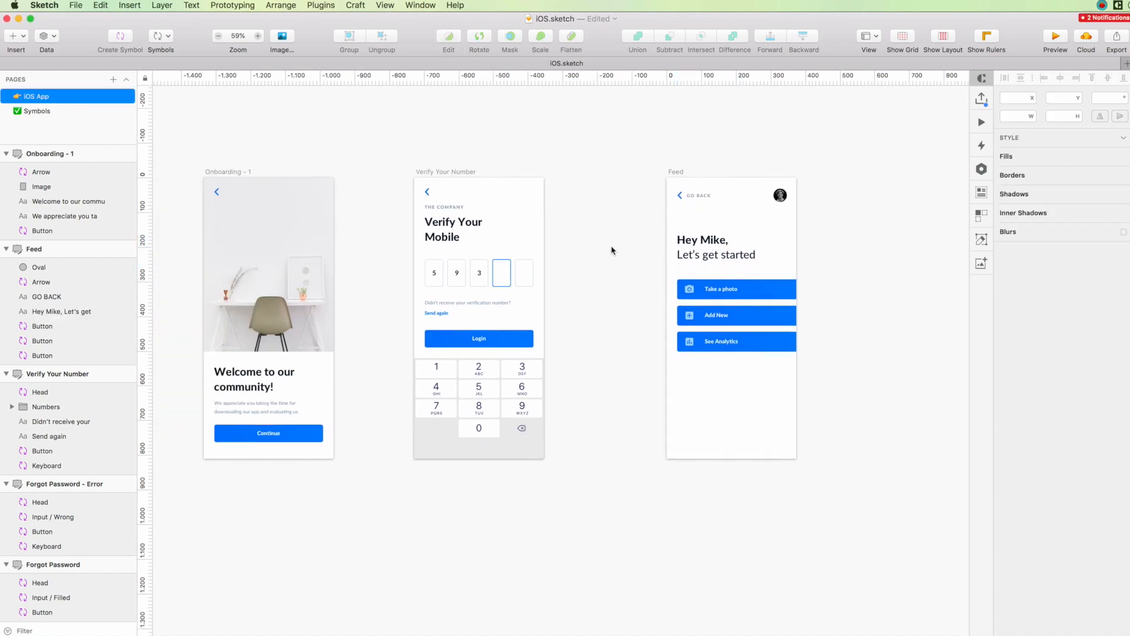
scroll(612, 250, "left", 3)
scroll(609, 253, "right", 2)
scroll(607, 260, "up", 3)
scroll(471, 270, "right", 4)
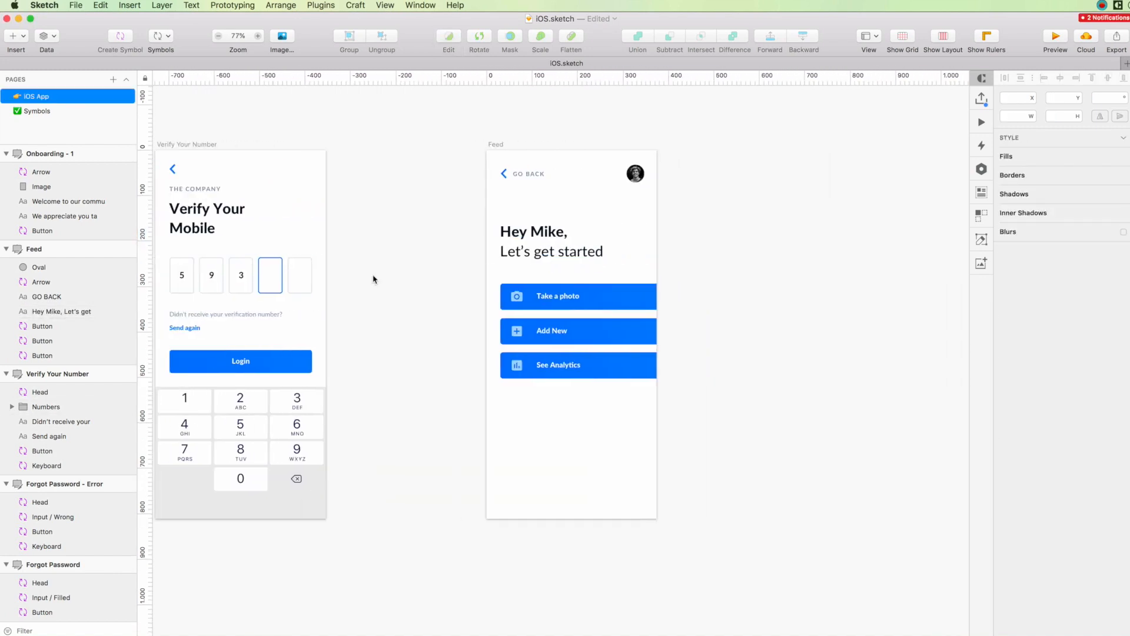
Copy the "Didn't receive your verification number?" and "Send again" texts from Verify Your Number and place them below the Feed buttons.
scroll(373, 279, "left", 3)
left_click(306, 315)
scroll(649, 327, "right", 1)
left_click(661, 266)
key("super+v")
left_click_drag(618, 314, 618, 450)
left_click(605, 176)
key("Delete")
key("super+z")
left_click(647, 102)
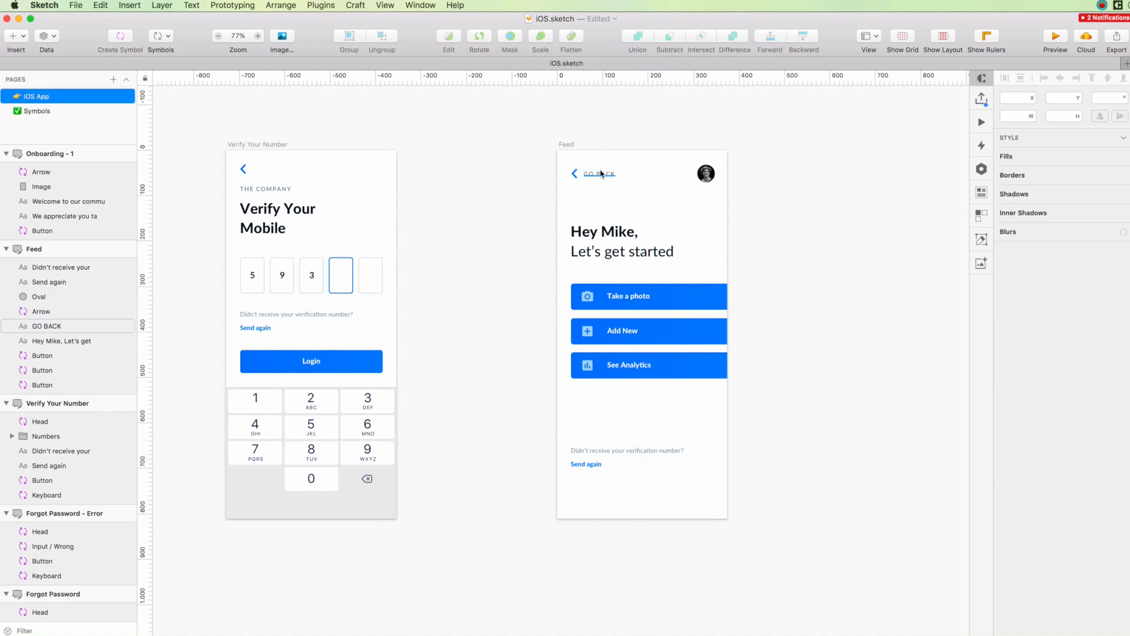
Open the See Analytics button's master symbol and select the label and background rectangle of the Login with Google symbol for copying.
scroll(478, 317, "left", 1)
scroll(666, 412, "up", 3)
scroll(621, 344, "left", 2)
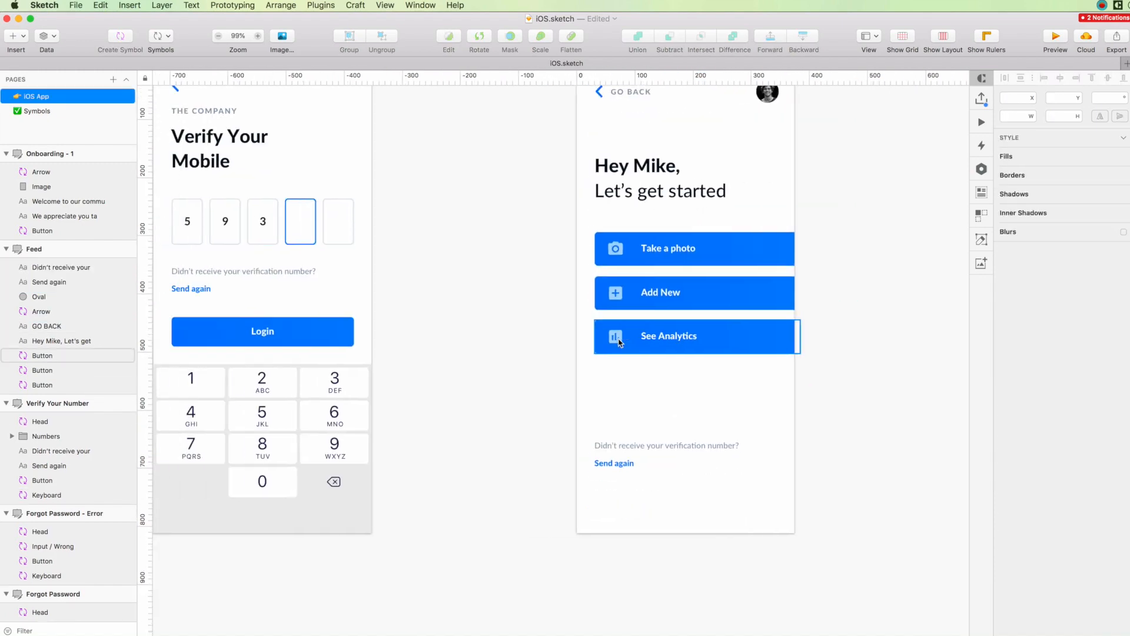
double_click(622, 341)
key("Escape")
left_click(632, 336)
left_click(671, 336, "shift")
left_click(692, 347, "shift")
scroll(691, 319, "up", 5)
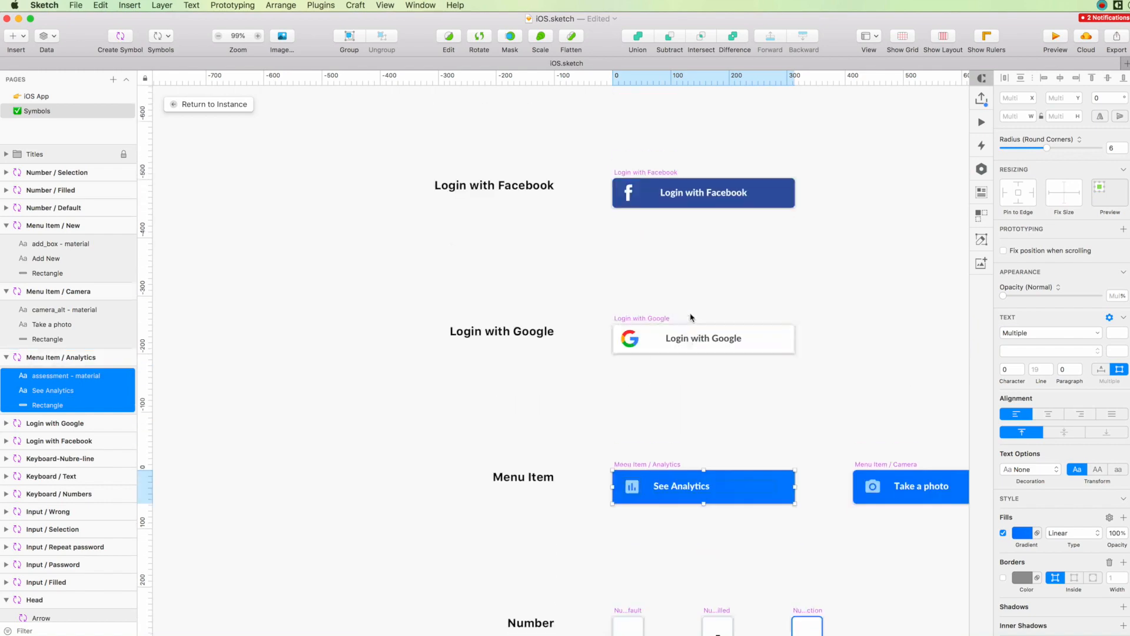
left_click(689, 345)
double_click(688, 346)
left_click(685, 336, "shift")
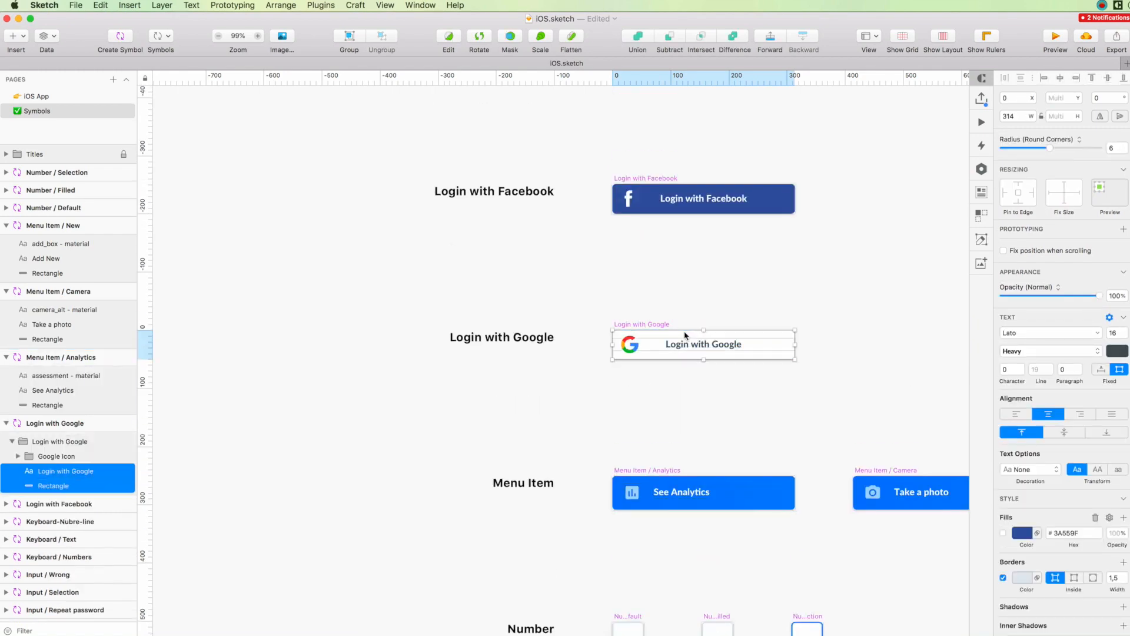
Paste the Login with Google label and outlined rectangle onto the Feed artboard, between the See Analytics button and the copied texts.
scroll(686, 335, "up", 15)
scroll(661, 423, "down", 4)
scroll(671, 410, "down", 10)
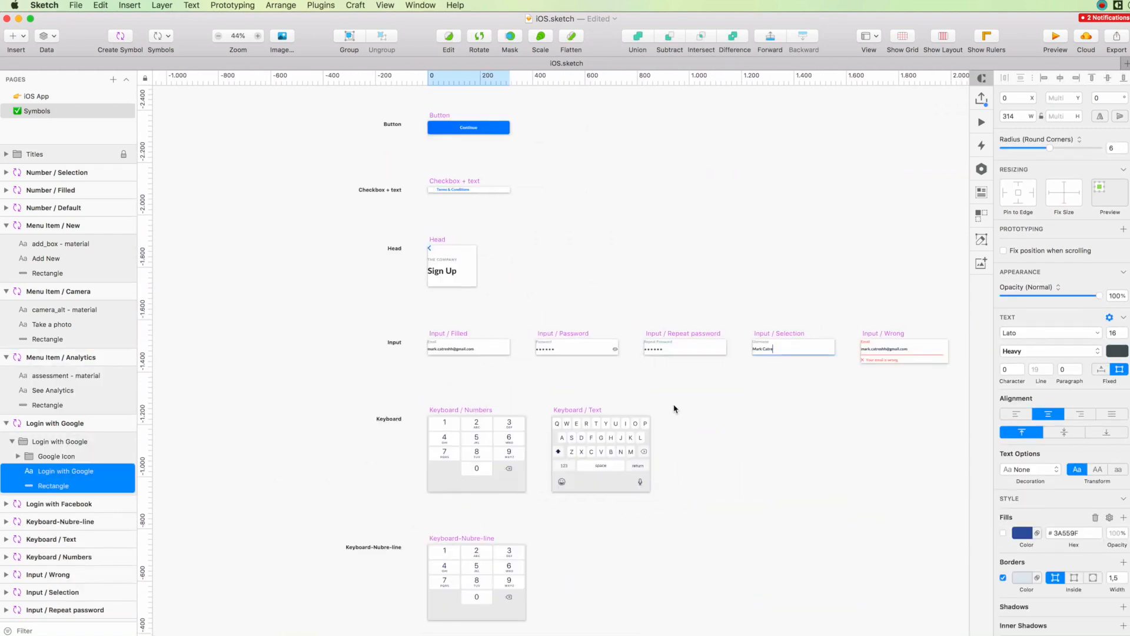
scroll(608, 415, "up", 3)
scroll(608, 416, "down", 3)
key("Page_Up")
key("super+v")
left_click_drag(677, 312, 680, 408)
Change the pasted label to "This is the Best", left-aligned inside the outlined rectangle.
key("Escape")
left_click(705, 406)
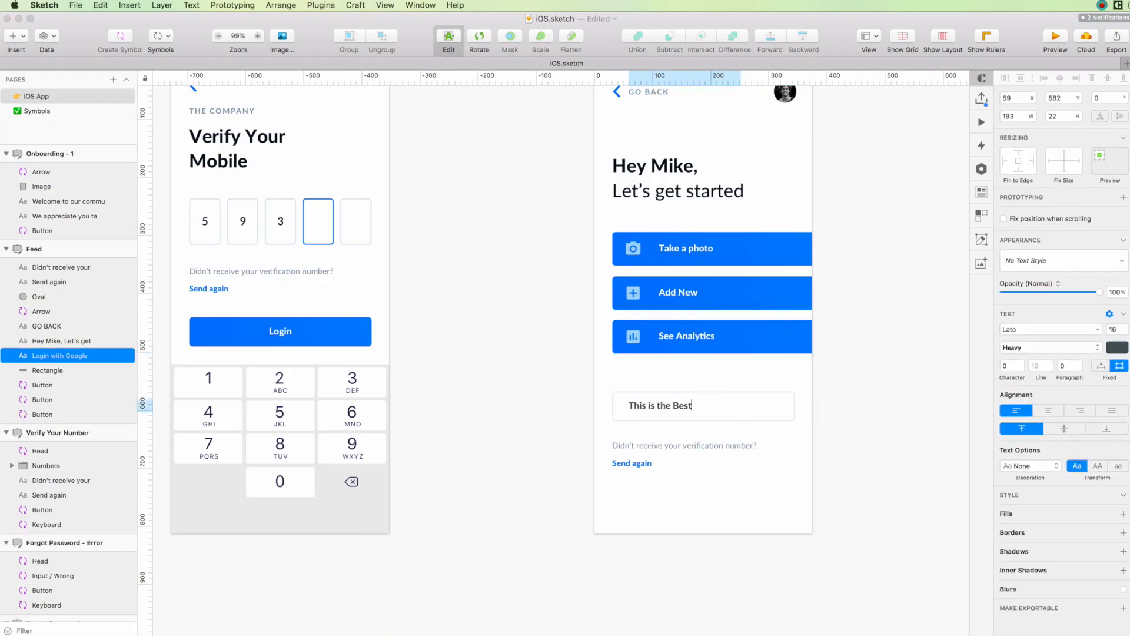
key("Escape")
Narrow the outlined rectangle to about 250 px, make it taller, and move the two copied texts inside it under the title.
left_click(783, 400)
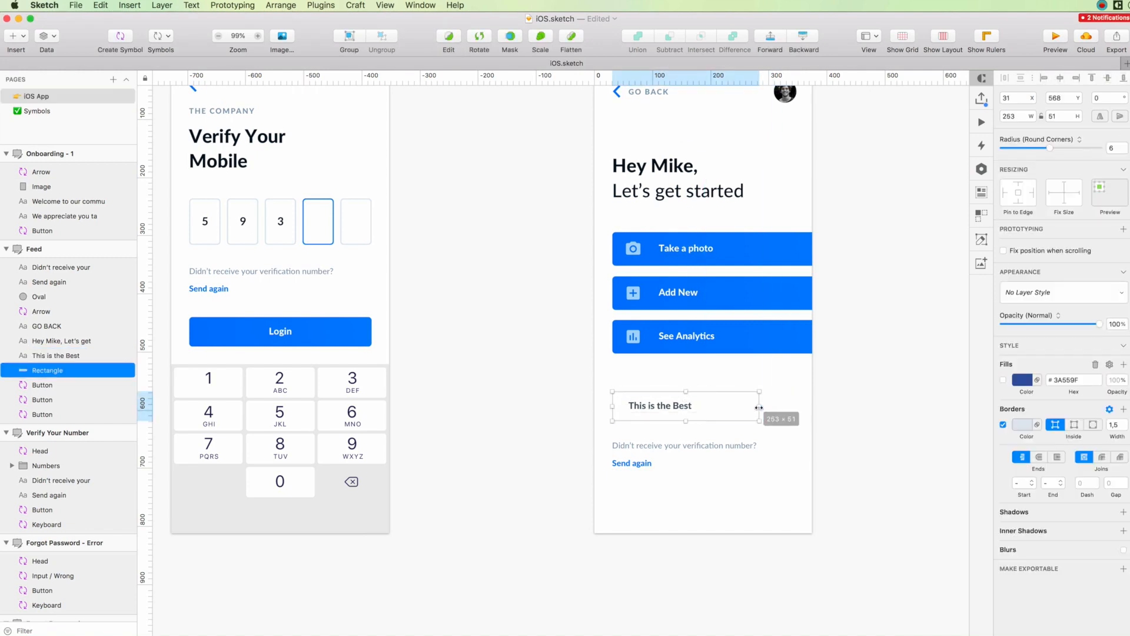
left_click(659, 447)
left_click_drag(685, 421, 657, 444)
left_click(641, 462, "shift")
left_click(690, 450)
Replace the card's description with "This has to be the very best article that we have ever writt.." on two lines in a 204 px wide box.
double_click(694, 425)
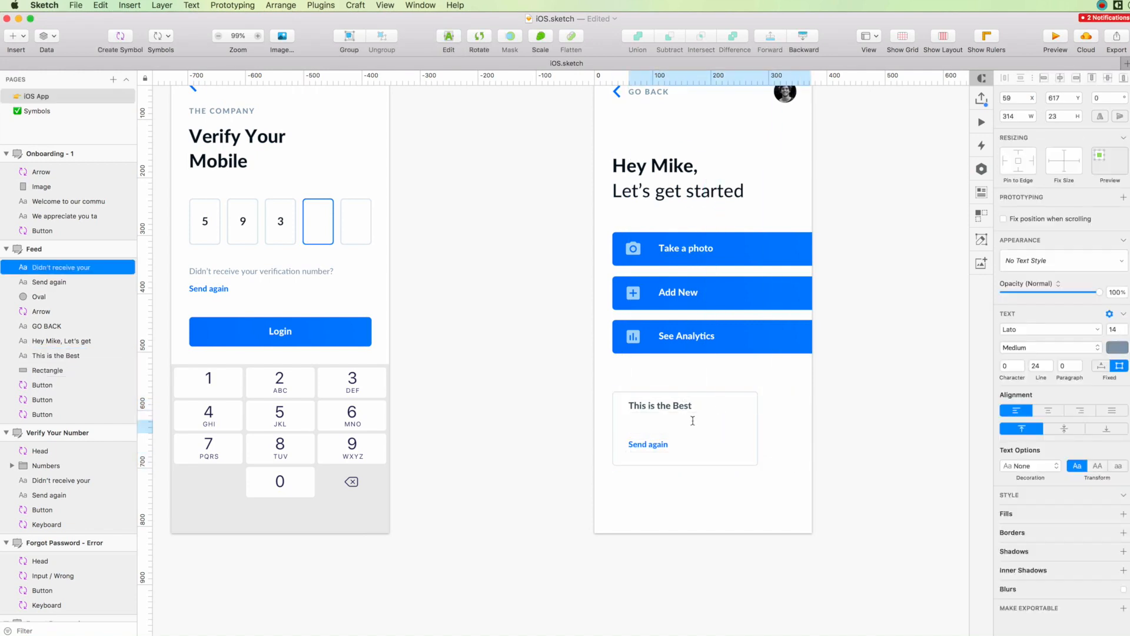
type("This has to be the very best article that we have")
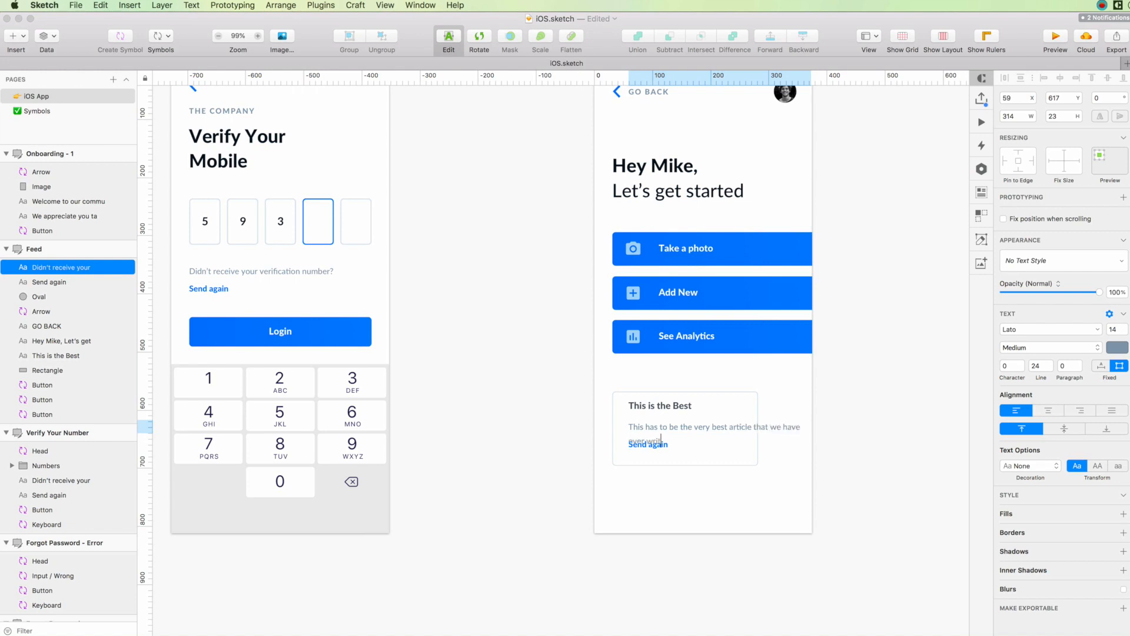
key("Escape")
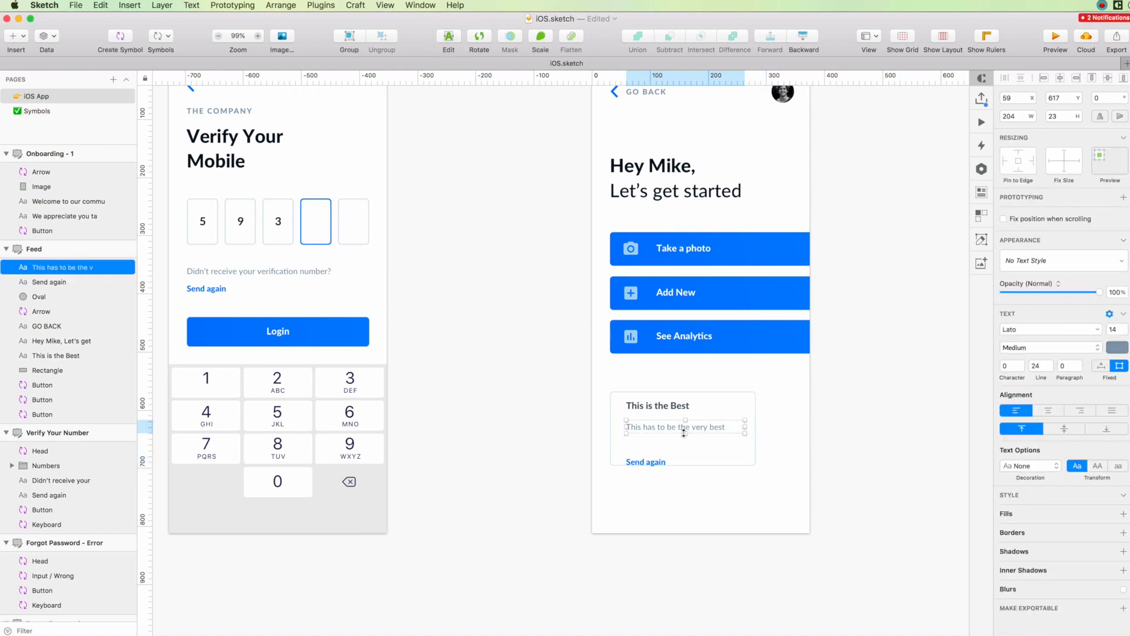
left_click(774, 399)
Lower the card title slightly, change the "Send again" link to "Read more" and move it closer to the description.
scroll(590, 391, "up", 5)
left_click(660, 406)
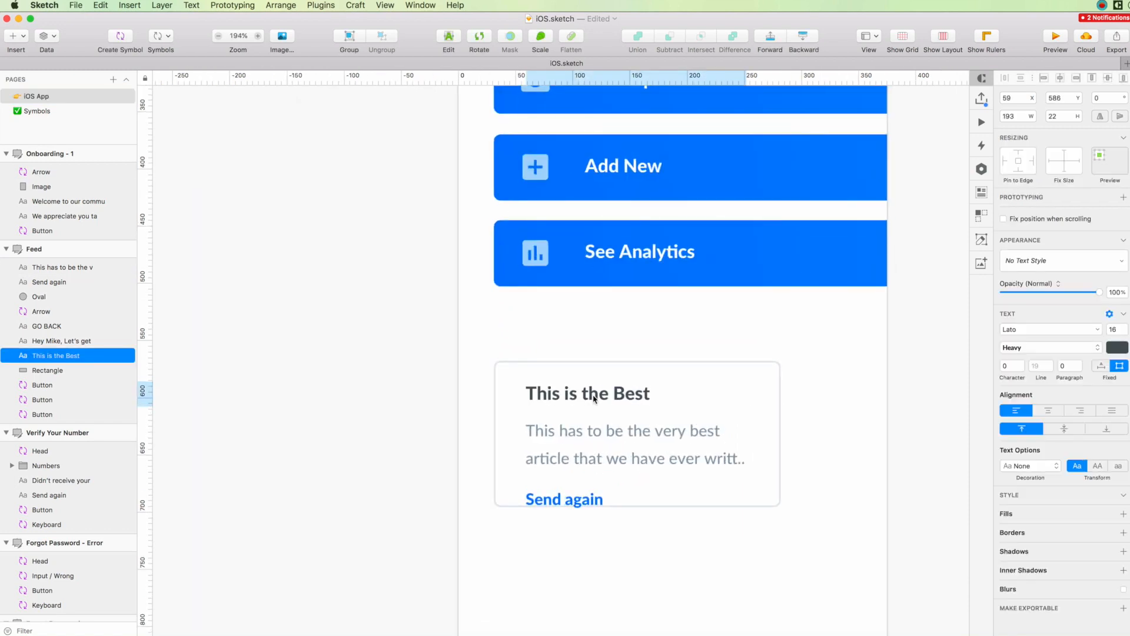
left_click(540, 497)
type("Read more")
left_click(535, 516)
left_click_drag(554, 496, 547, 485)
Resize the card rectangle to 234 × 142 and shift its texts to X 53, with the title at Y 587.
left_click_drag(878, 491, 635, 490)
left_click(682, 498)
left_click(635, 507)
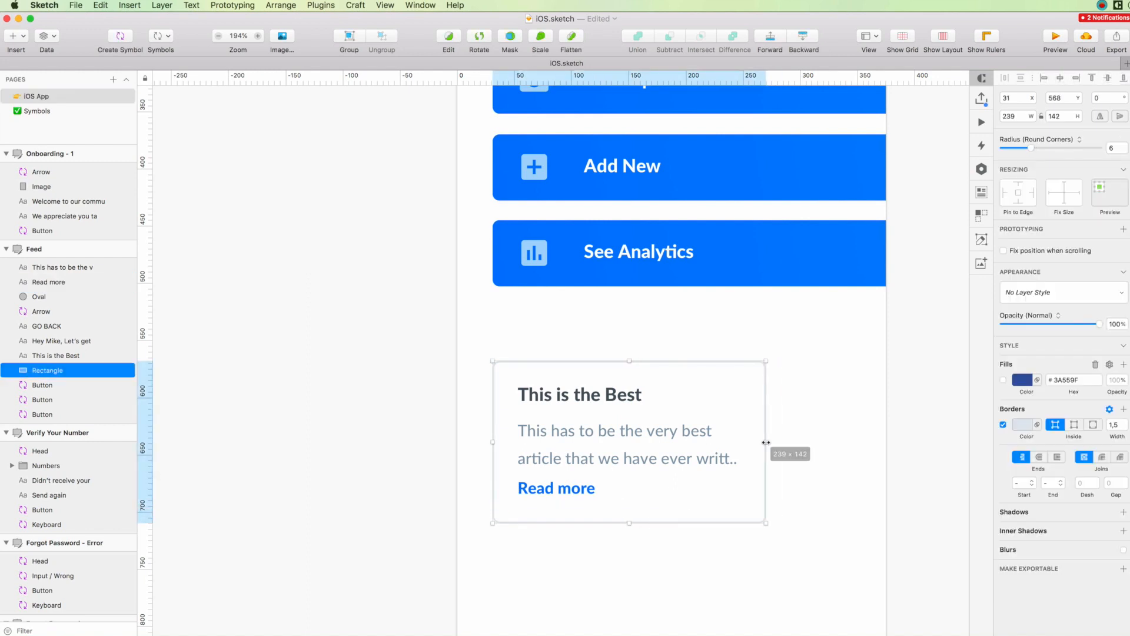
left_click(563, 396)
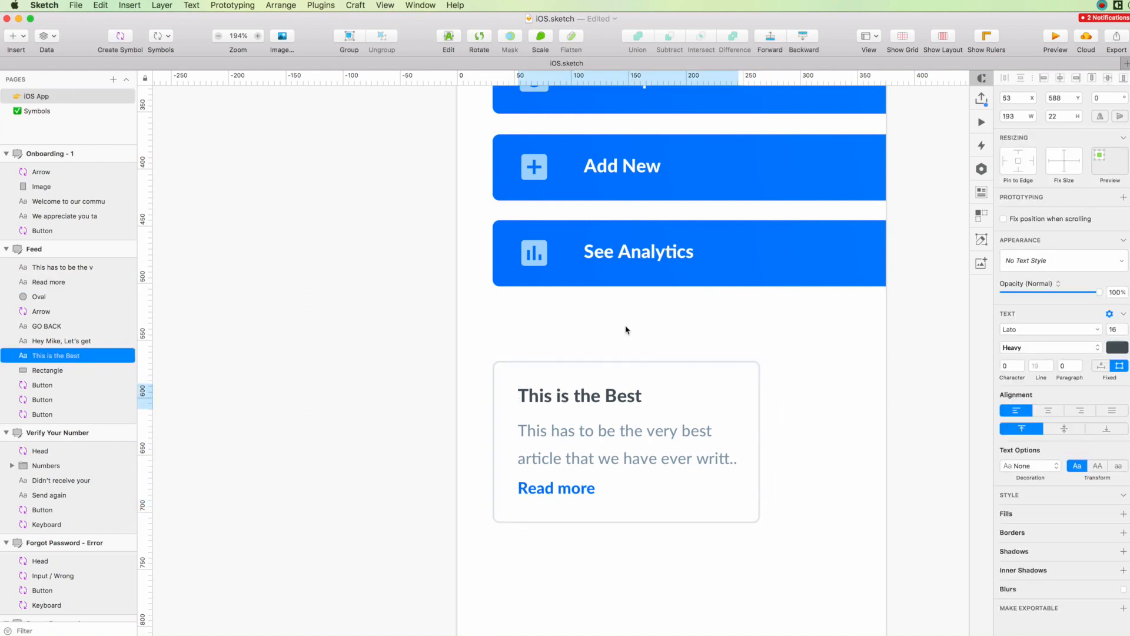
scroll(626, 330, "down", 3)
left_click(610, 415)
left_click(575, 381)
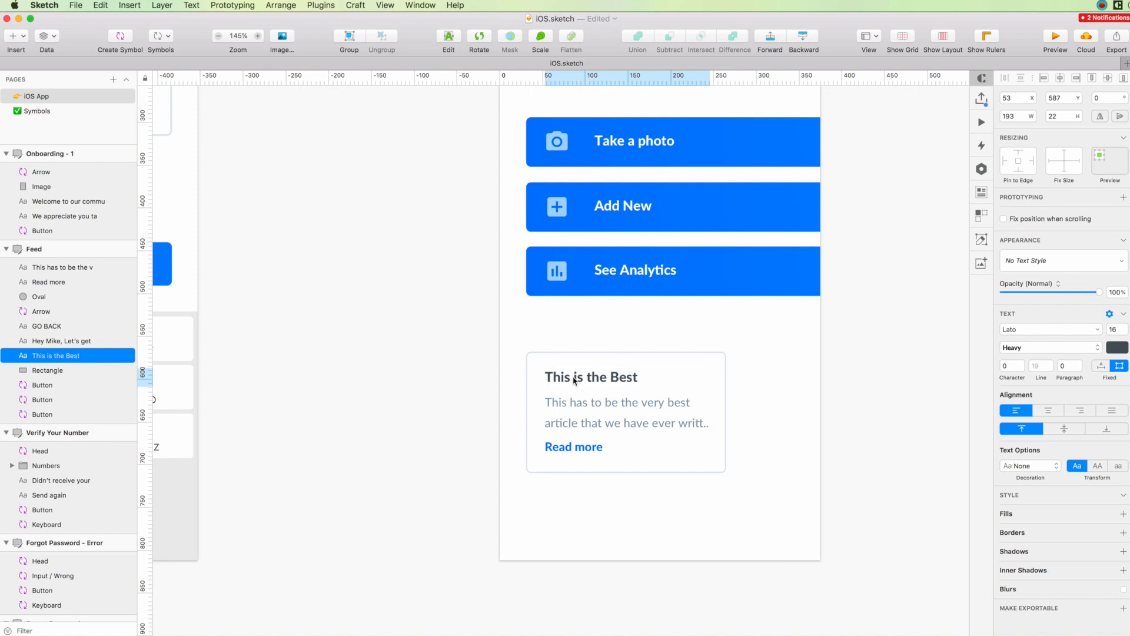
Nudge the card's texts to X 54 and shorten the description's ending to "writ..".
left_click_drag(570, 340, 656, 476)
left_click(692, 461, "shift")
key("Right")
double_click(704, 423)
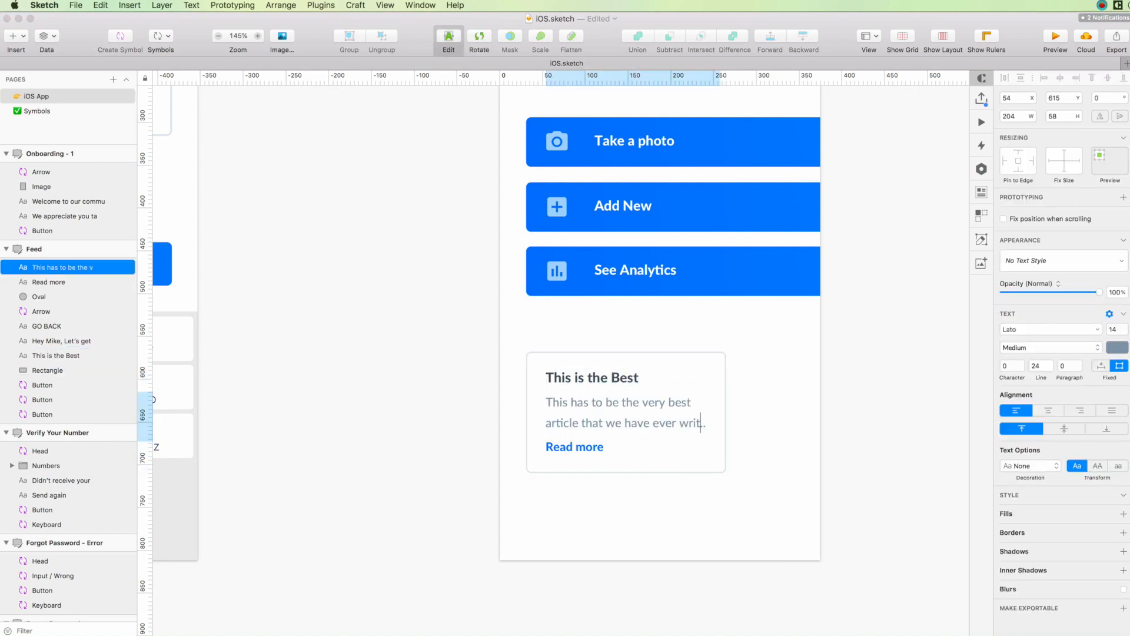
left_click(752, 422)
Turn the card's layers into a symbol named Post and duplicate it beside the original at X 281.
left_click_drag(762, 347, 518, 497)
key("super+alt+k")
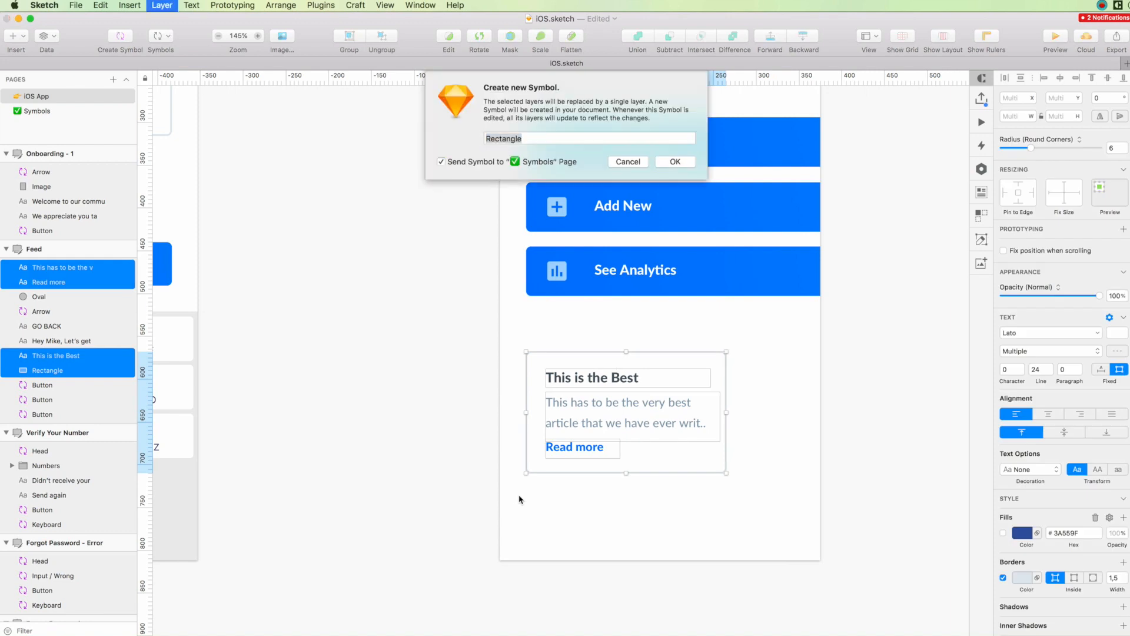
type("Post")
key("Return")
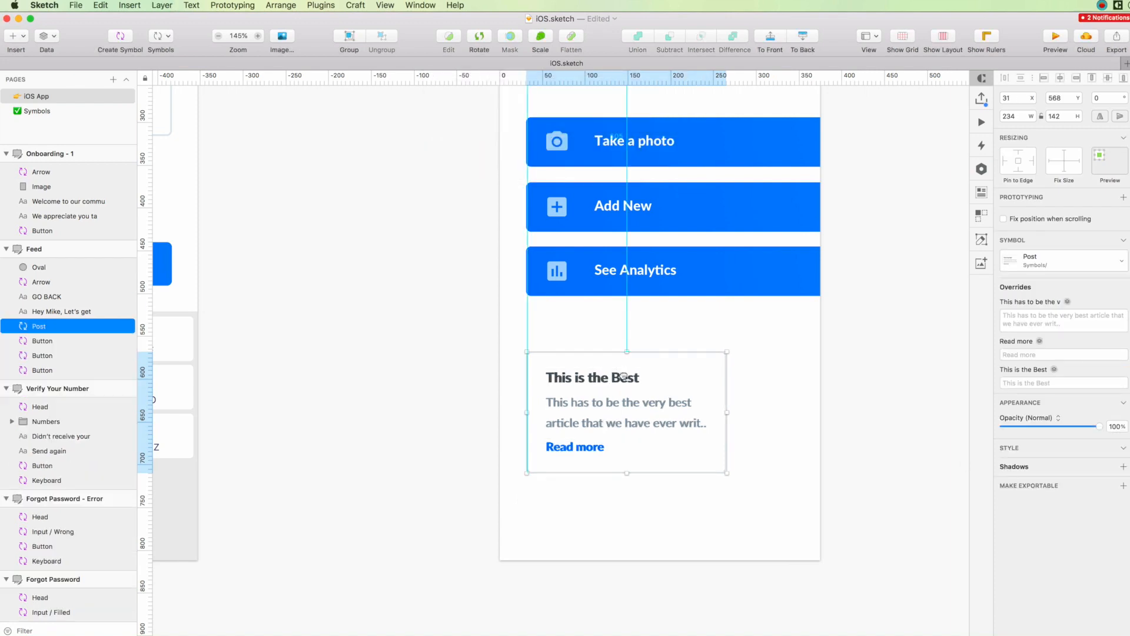
left_click_drag(612, 372, 817, 369)
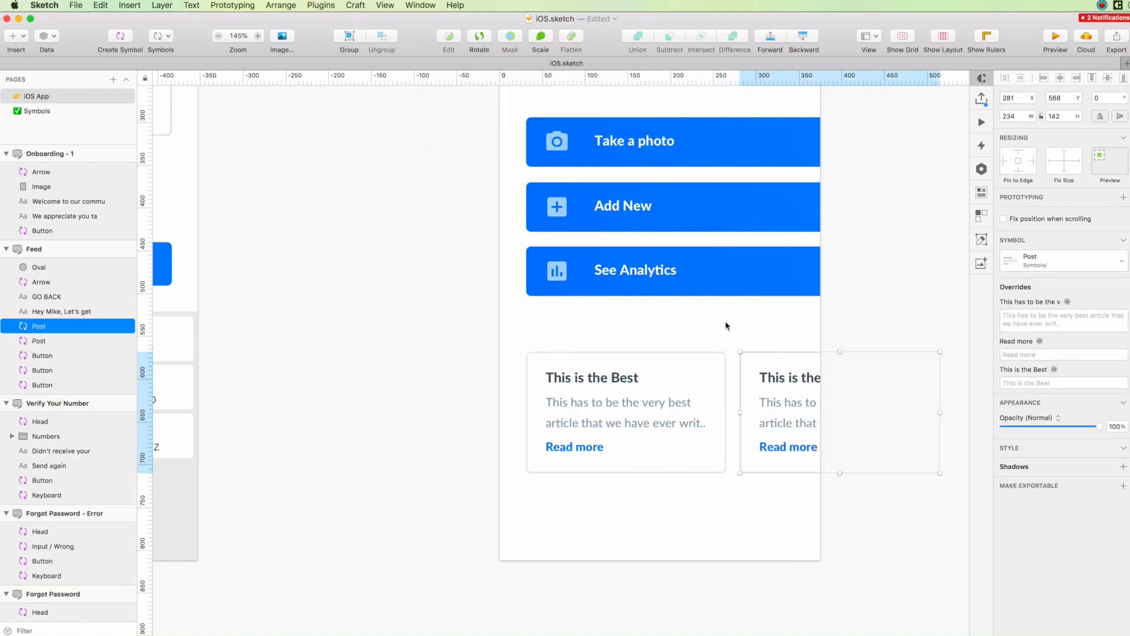
Duplicate the GO BACK text above the post cards and change it to RECENT.
left_click(726, 325)
scroll(726, 325, "down", 5)
scroll(708, 330, "up", 2)
scroll(764, 171, "left", 4)
left_click_drag(757, 138, 900, 459)
type("RECENT")
Nudge the post cards and the RECENT heading down, with the heading at X 32, Y 540.
left_click(638, 381)
key("Down")
key("Down")
key("Down")
key("Down")
key("Down")
key("Down")
scroll(824, 421, "right", 1)
left_click(754, 378)
key("Down")
key("Down")
key("Down")
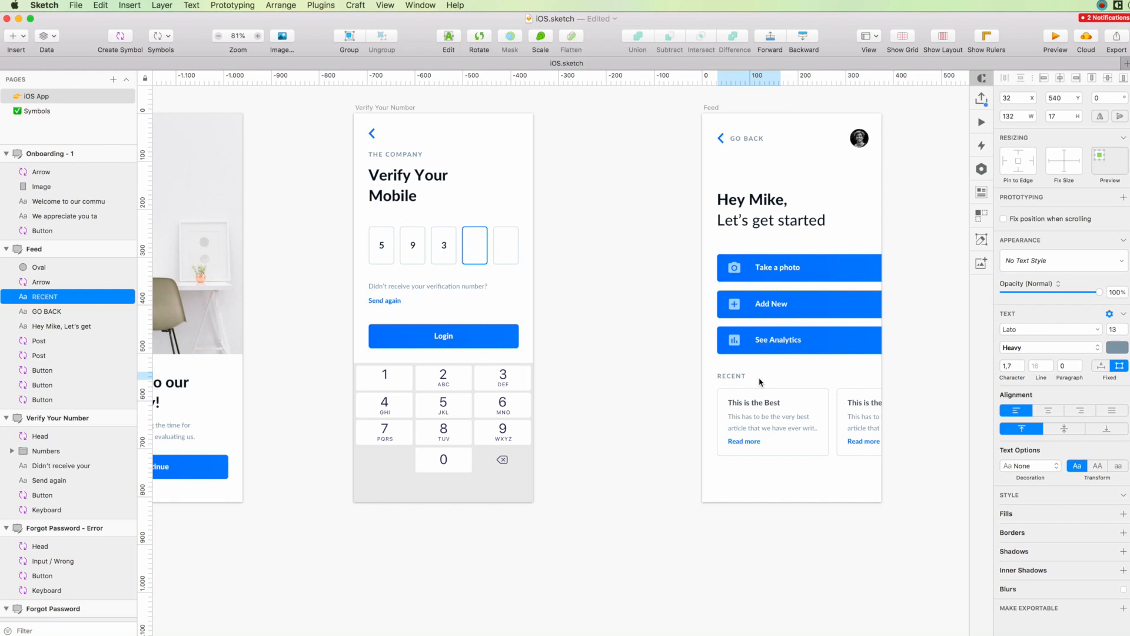
Move the RECENT heading and both post cards down together so the cards sit at Y 592.
left_click(777, 494)
scroll(777, 495, "up", 1)
left_click_drag(694, 384, 865, 473)
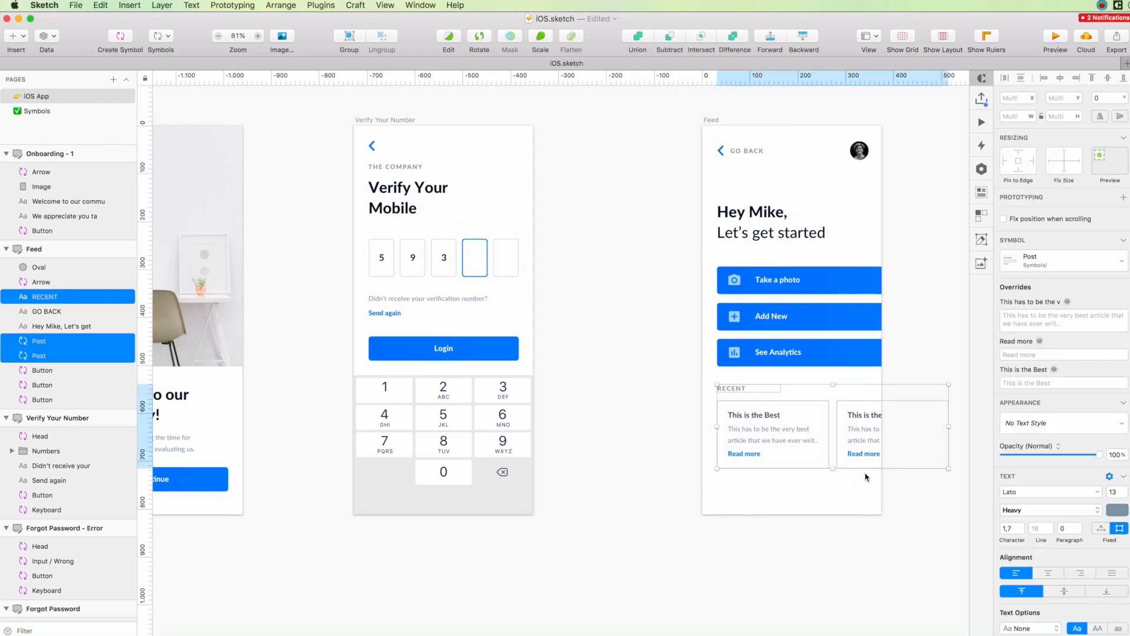
key("Down")
key("Down")
key("Down")
key("Down")
key("Down")
key("Down")
key("Down")
key("Down")
key("Down")
key("Down")
key("Down")
key("Down")
key("Down")
key("Down")
key("Down")
Override the second post's title with "What is the last" and its description with text starting "A great sub-headline that really doesn't".
left_click(865, 476)
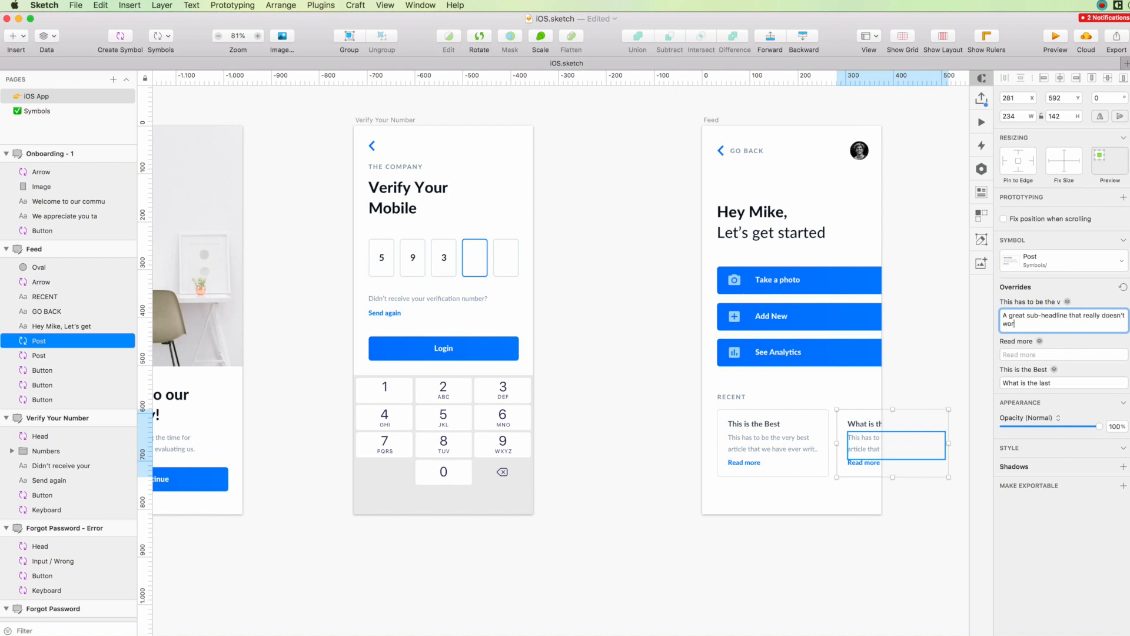
left_click(924, 381)
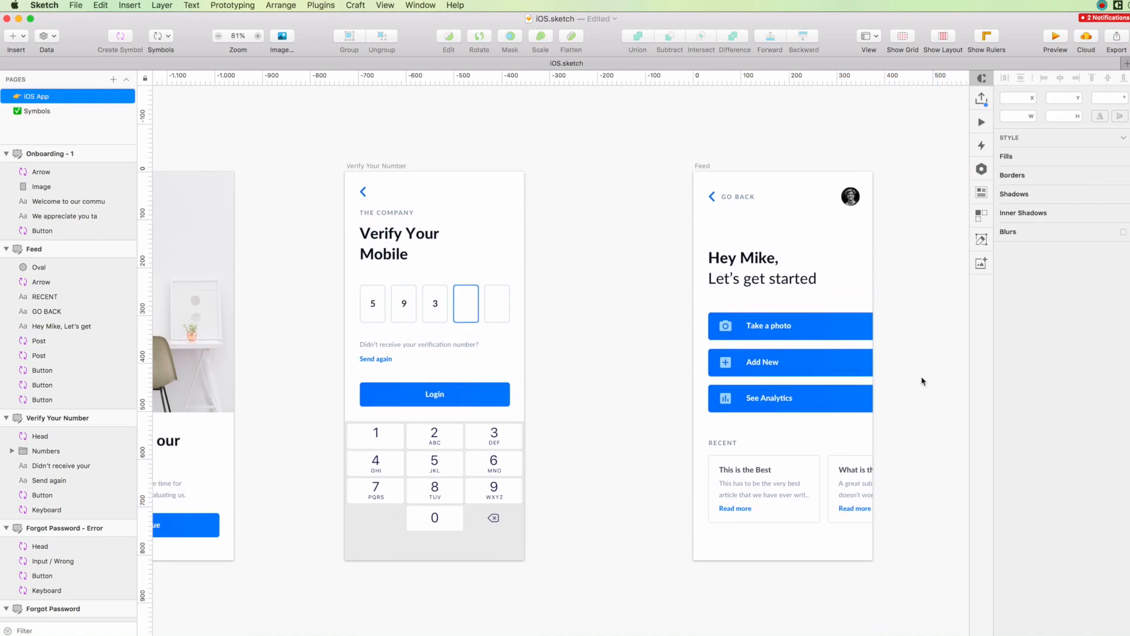
Open the Menu Item / Camera master symbol and change its label to "Take a Photo".
left_click(868, 325)
double_click(868, 326)
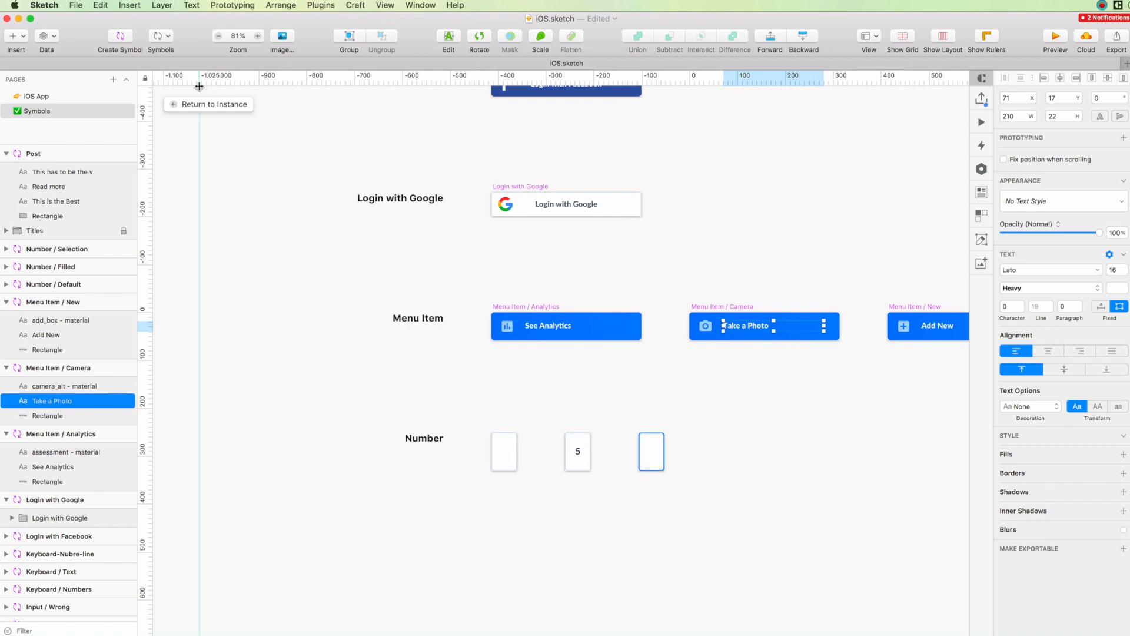
Return to the Feed screen and move the greeting, menu items, RECENT heading and post cards up together so the cards sit at Y 577.
left_click(206, 104)
scroll(934, 290, "right", 3)
scroll(679, 381, "up", 5)
scroll(678, 381, "down", 4)
left_click_drag(486, 222, 807, 539)
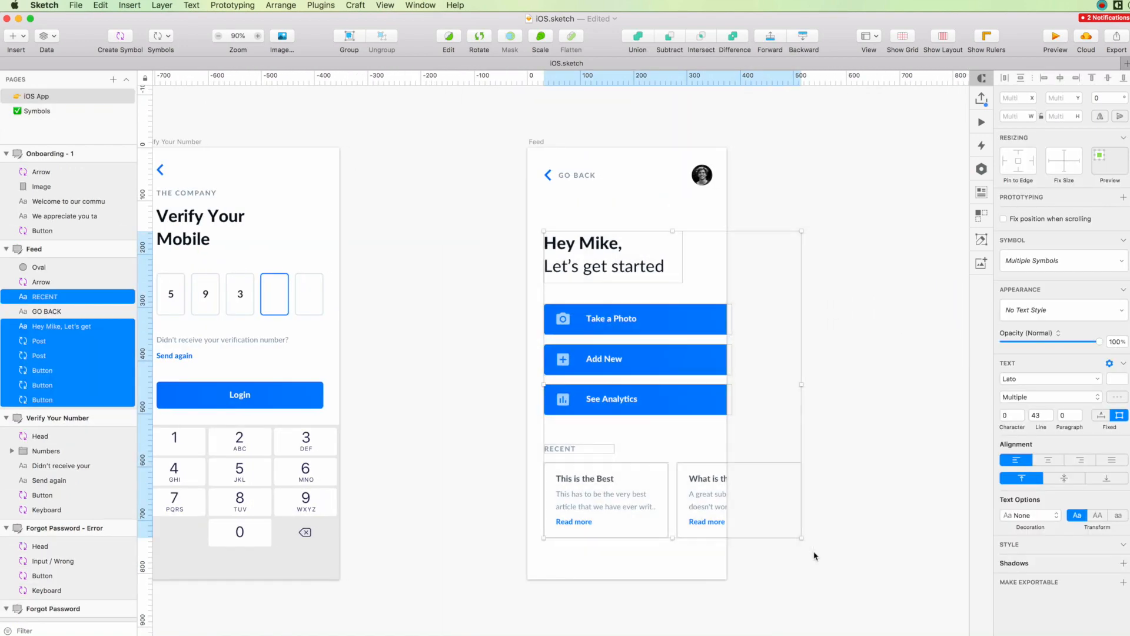
key("Up")
key("Up")
key("Up")
key("Up")
key("Up")
key("Up")
key("Up")
key("Up")
key("Up")
key("Up")
key("Up")
key("Up")
key("Up")
key("Up")
key("Up")
key("Up")
key("Up")
key("Up")
left_click(815, 557)
scroll(804, 443, "left", 1)
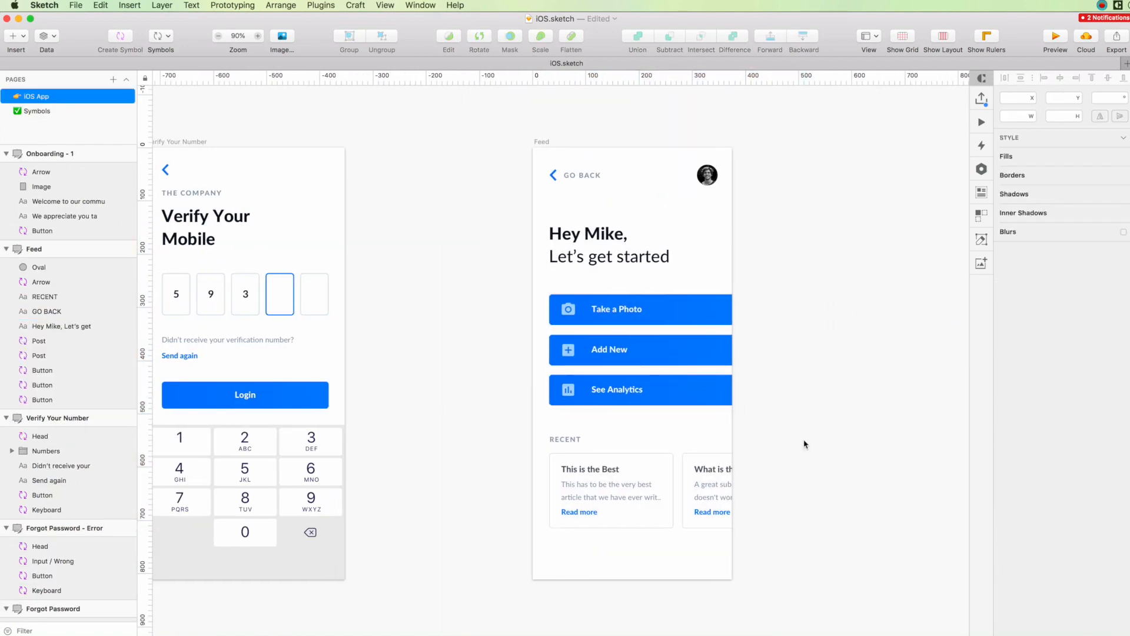
scroll(805, 444, "up", 1)
scroll(805, 444, "up", 1)
left_click_drag(497, 434, 790, 559)
left_click(788, 554)
scroll(788, 554, "up", 1)
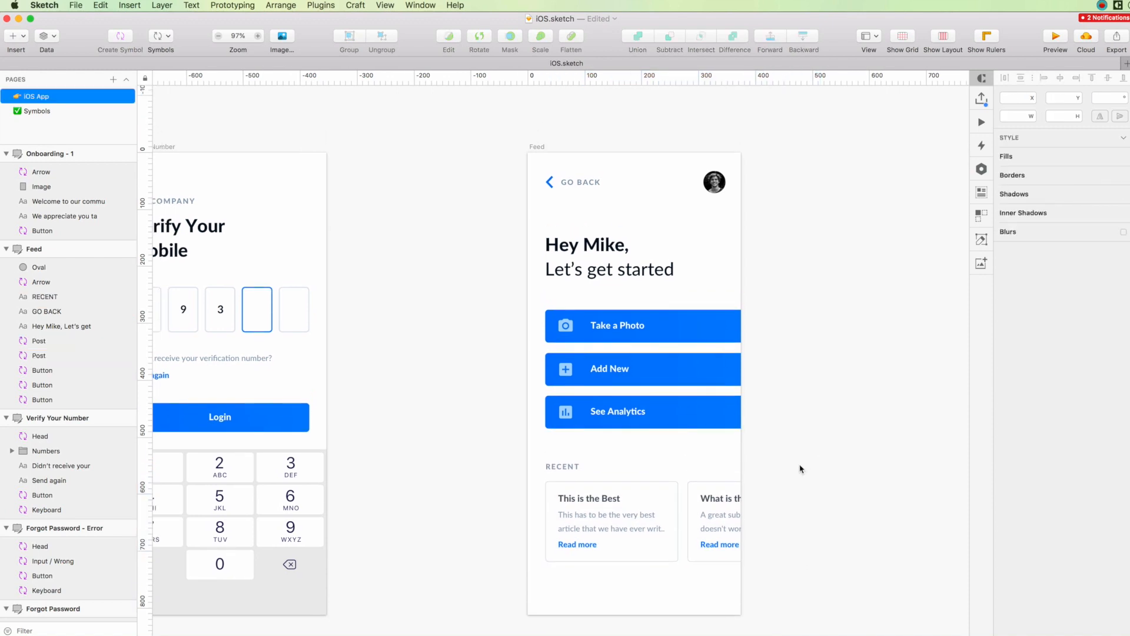
Open the Post master symbol, rename it "Post / White" and duplicate it as "Post / Dark".
double_click(734, 493)
scroll(736, 500, "up", 5)
scroll(737, 440, "down", 2)
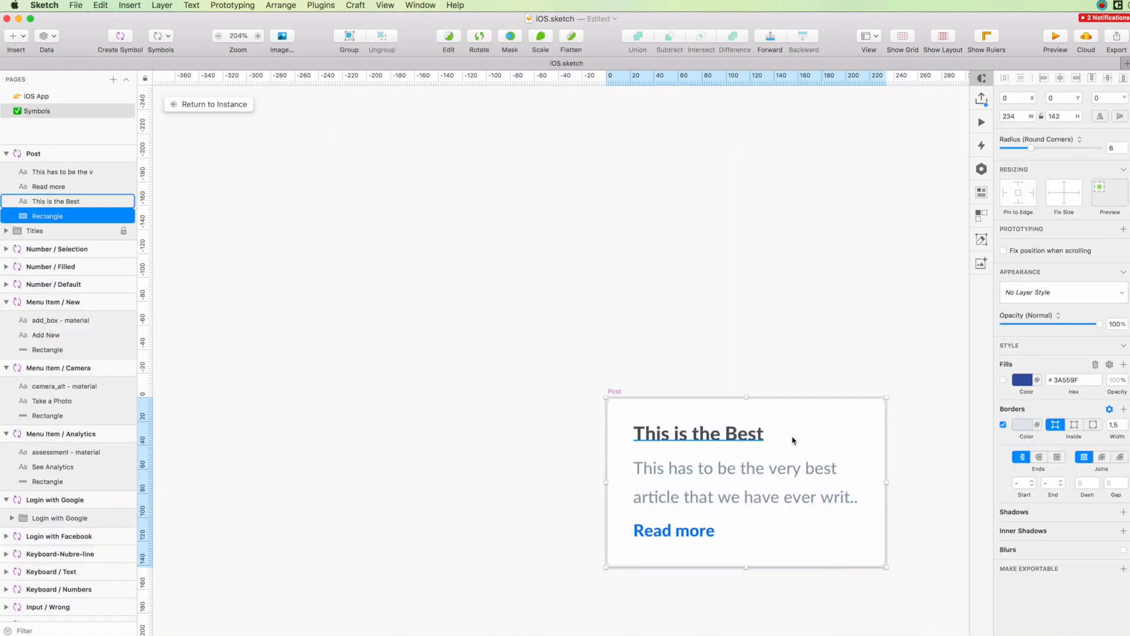
left_click(611, 393)
scroll(663, 426, "down", 4)
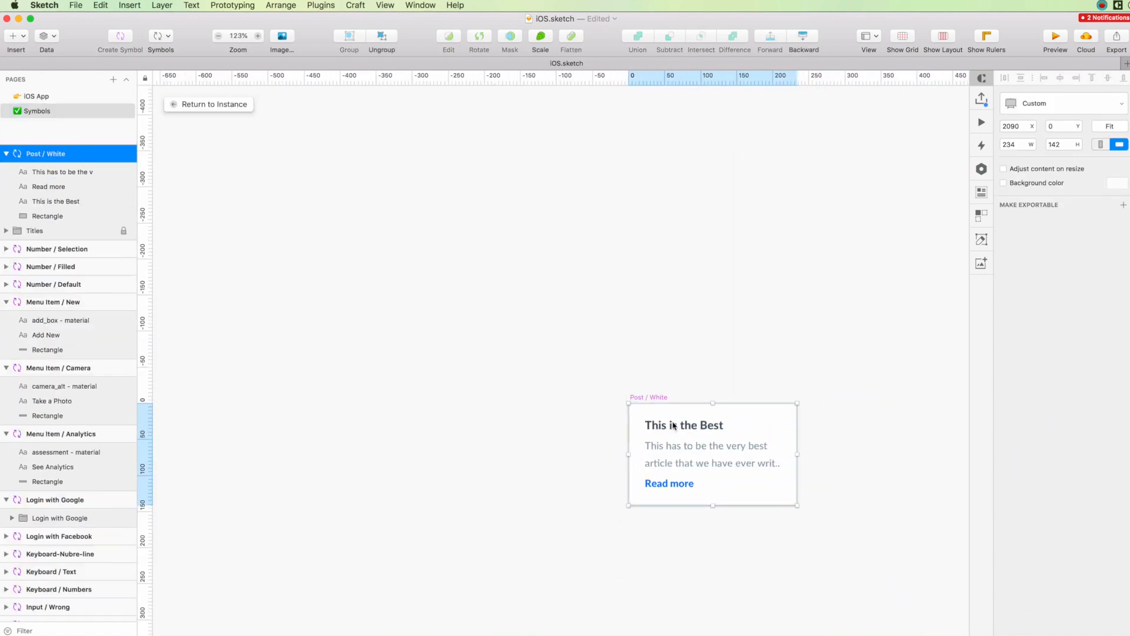
key("super+d")
scroll(571, 413, "up", 4)
Enable the fill on the Post / Dark card's rectangle and sample the dark navy colour 002247 for it.
left_click(495, 400)
scroll(496, 400, "down", 5)
left_click(1003, 380)
scroll(714, 383, "down", 5)
scroll(714, 384, "left", 10)
scroll(714, 384, "up", 5)
left_click(1025, 381)
key("ctrl+c")
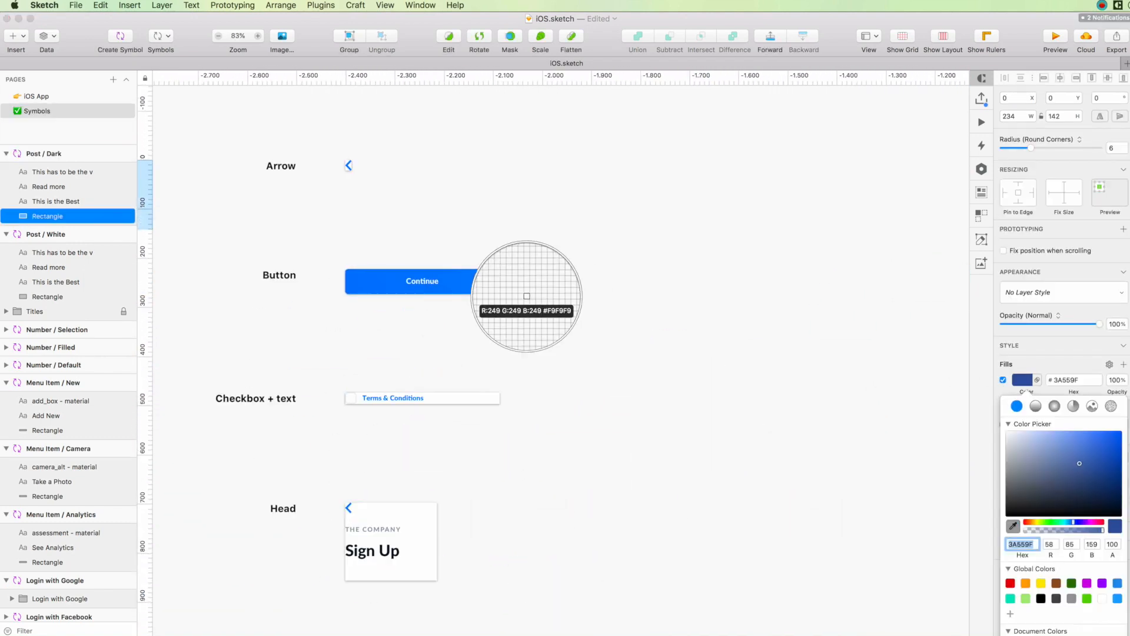
scroll(662, 349, "right", 10)
scroll(662, 349, "up", 3)
scroll(892, 412, "up", 5)
scroll(767, 431, "right", 5)
scroll(767, 431, "up", 1)
Change the Post / Dark card's title and description text to white.
left_click(571, 341)
left_click(589, 377, "shift")
left_click(1117, 347)
left_click(1102, 566)
left_click(583, 357)
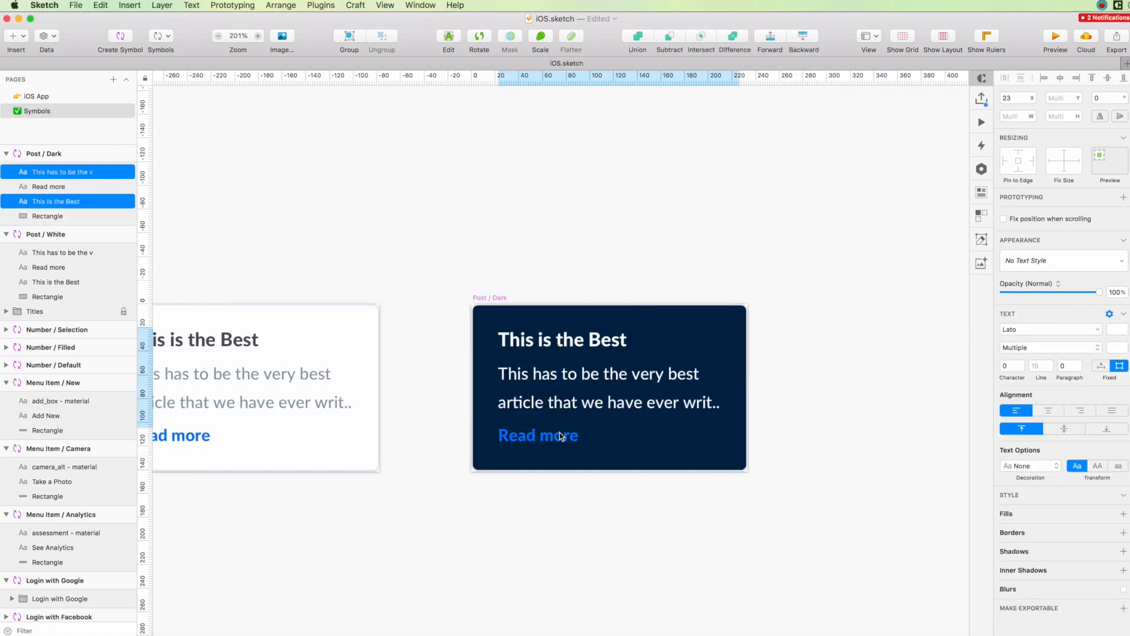
Darken the Post / Dark rectangle's fill to 001C3C.
left_click(677, 325)
left_click(1023, 380)
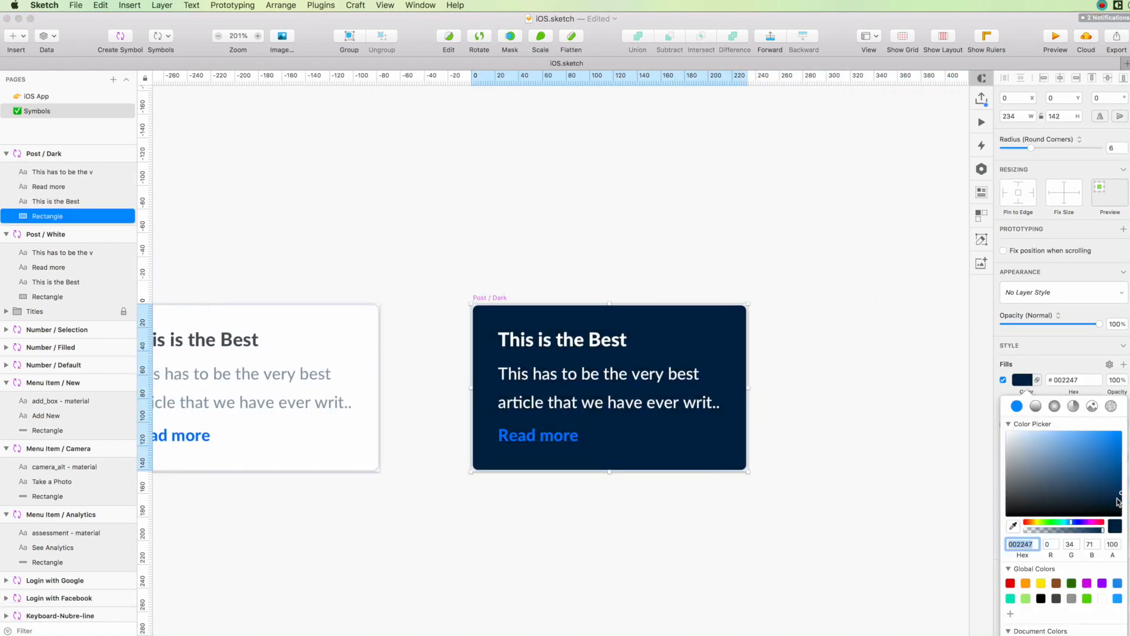
left_click(752, 170)
Go to the iOS App page and swap the Feed screen's second post card to the Post / Dark symbol.
left_click(37, 97)
left_click(1057, 257)
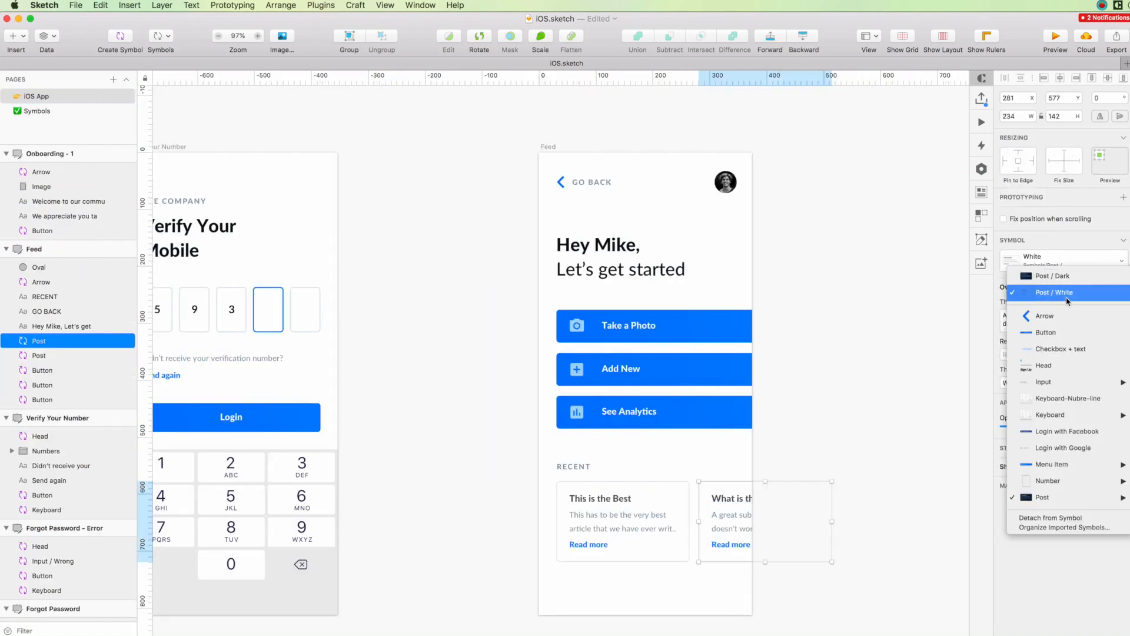
left_click(1058, 278)
left_click(856, 406)
scroll(855, 407, "down", 1)
scroll(855, 407, "left", 1)
Open the Post / Dark master symbol, turn off its rectangle's border and return to the Feed screen.
double_click(743, 500)
left_click(824, 471)
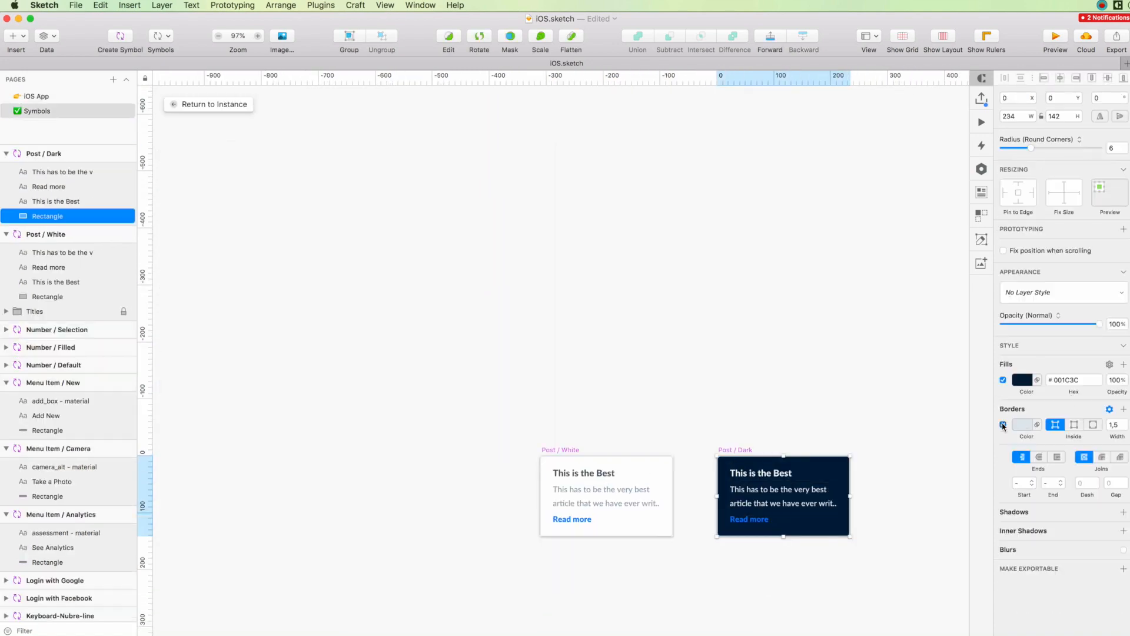
left_click(209, 105)
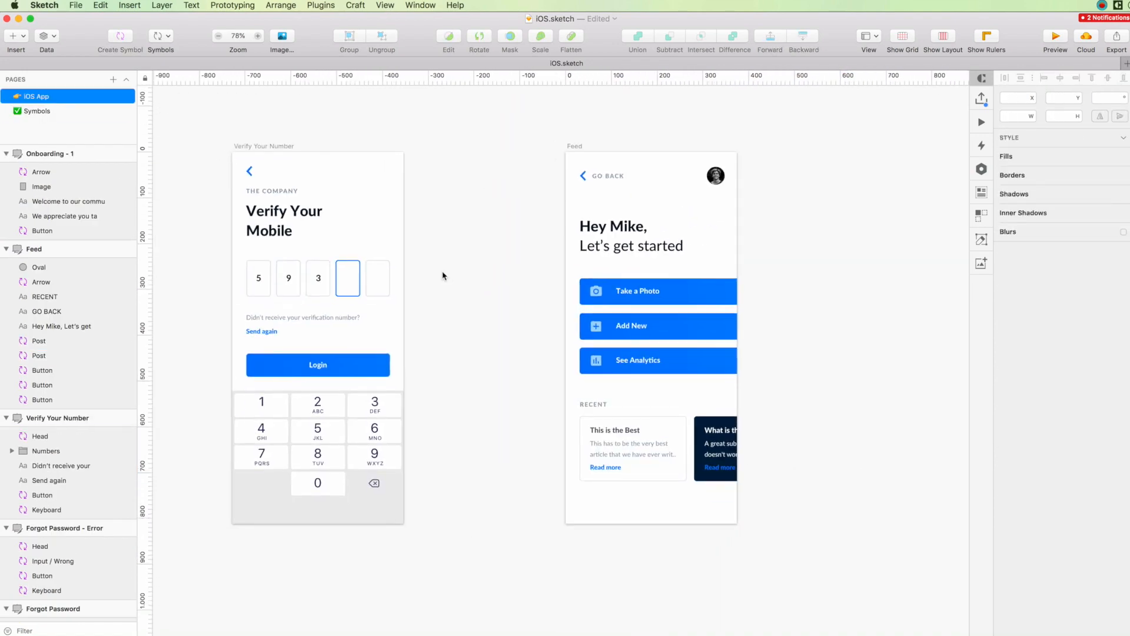
Save the iOS.sketch document with the finished Feed screen.
scroll(533, 259, "right", 3)
scroll(643, 212, "up", 5)
scroll(644, 212, "down", 4)
key("super+s")
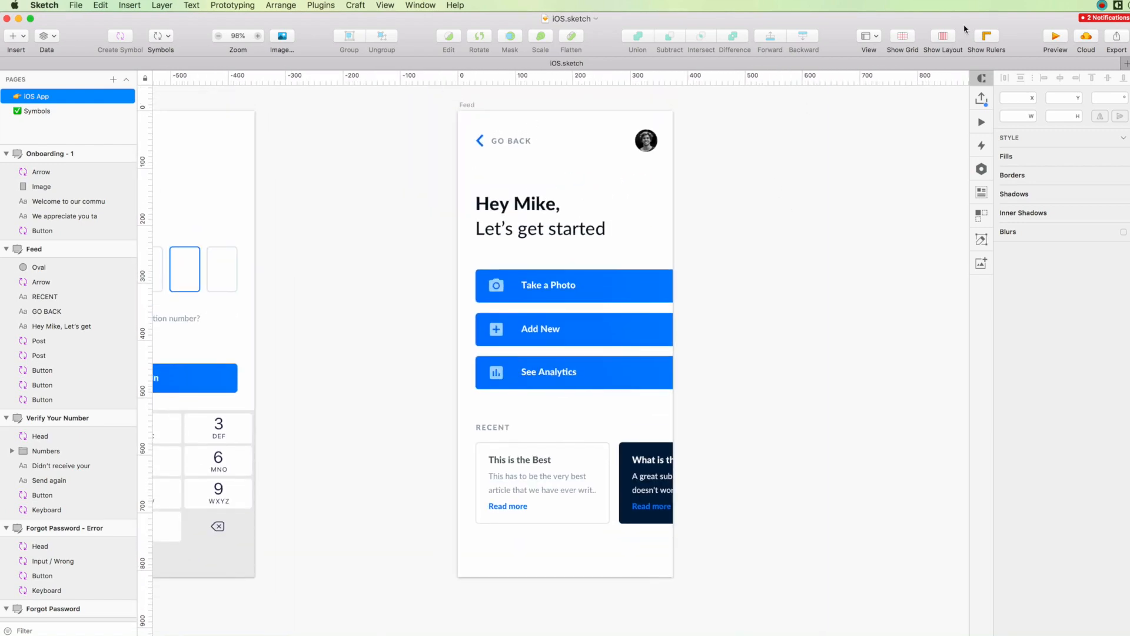